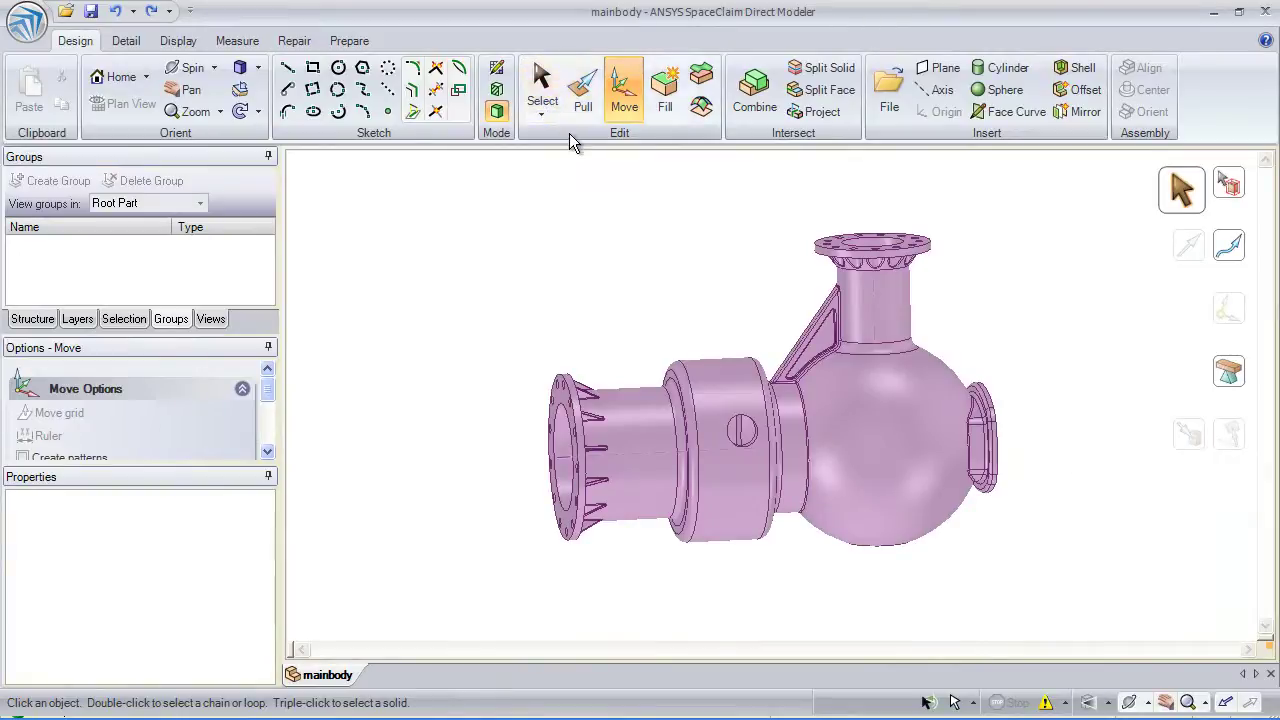
- Move the inlet flange 97.16mm outward and raise the top outlet flange 197.9mm, lengthening both pipes
left_click_drag(492, 296, 623, 619)
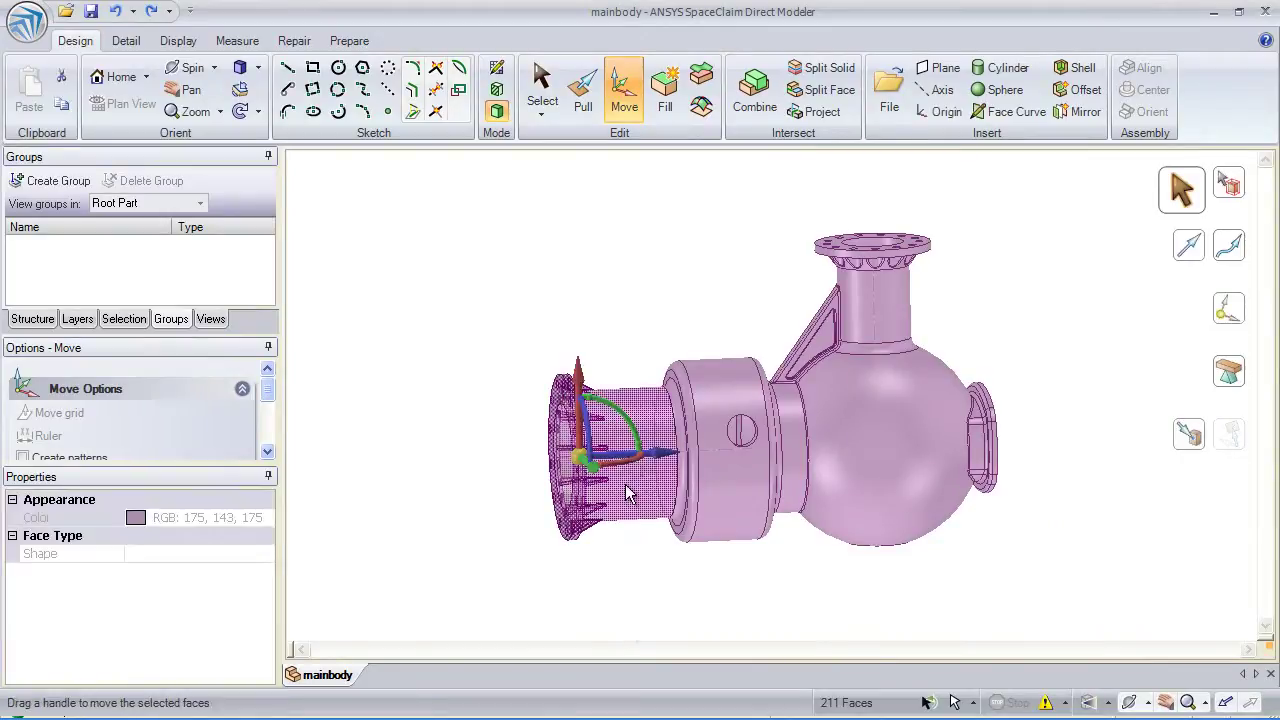
left_click_drag(622, 457, 464, 450)
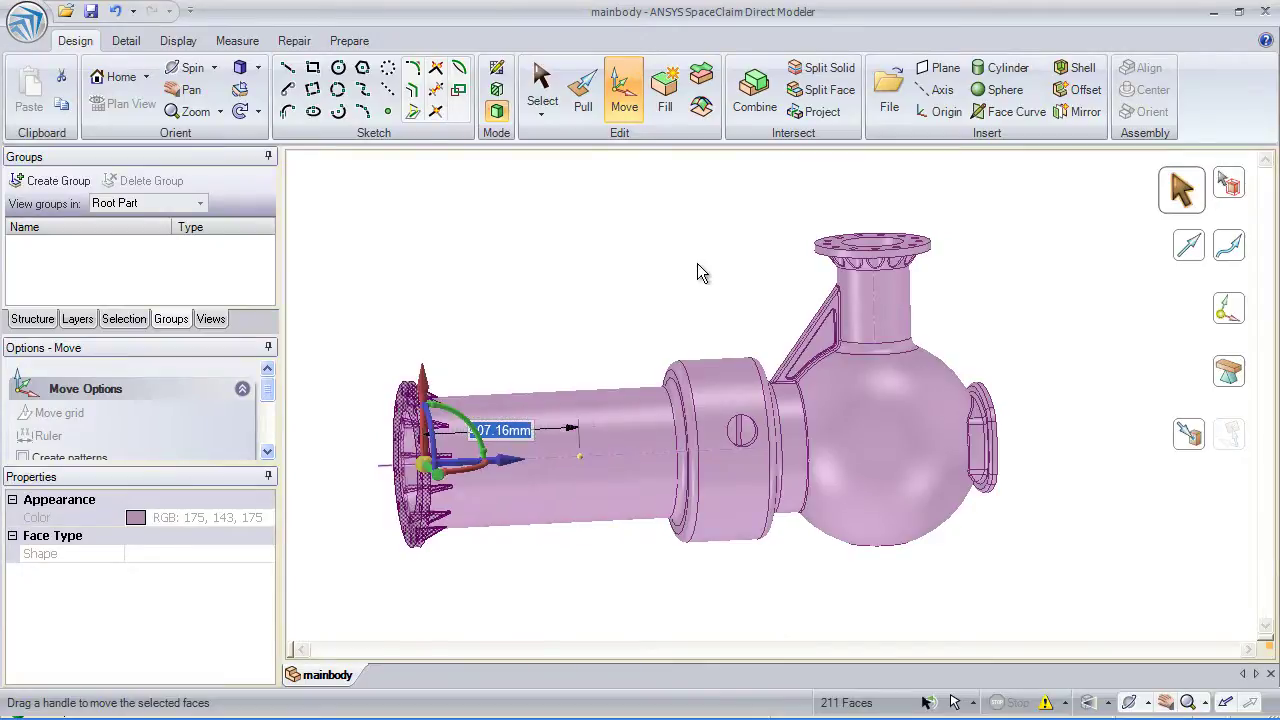
left_click_drag(737, 192, 968, 284)
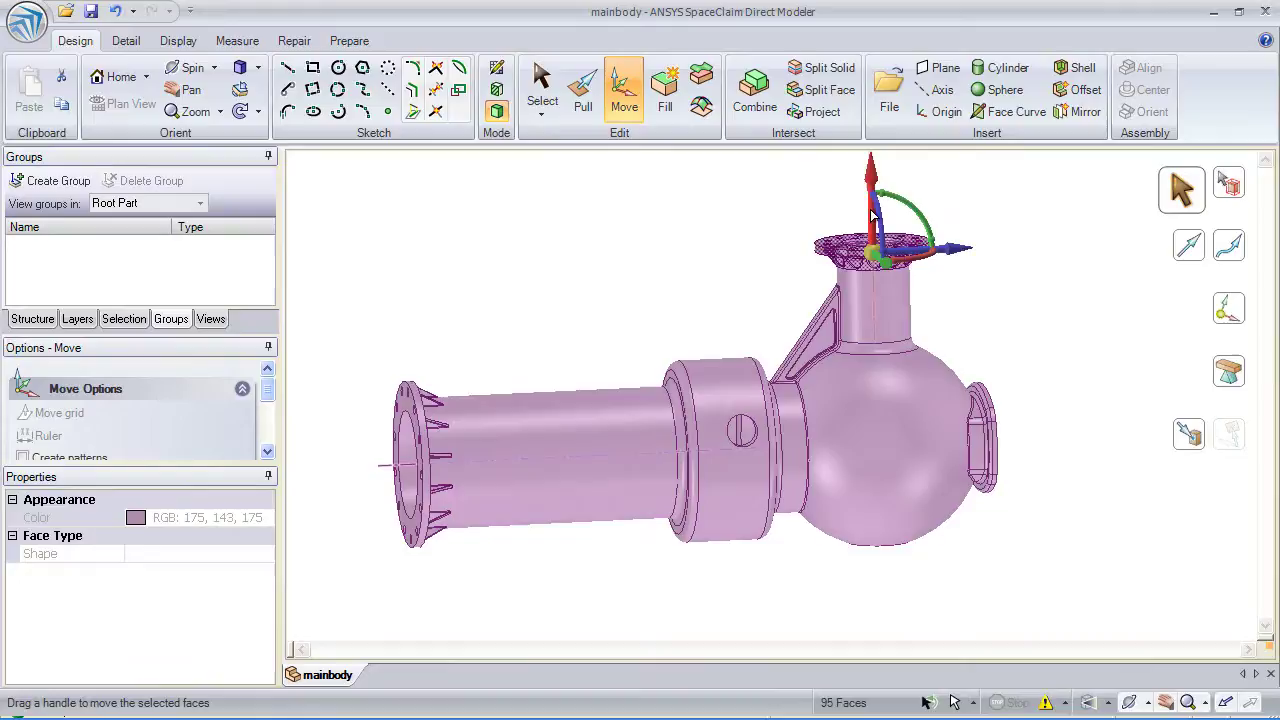
left_click_drag(873, 198, 874, 135)
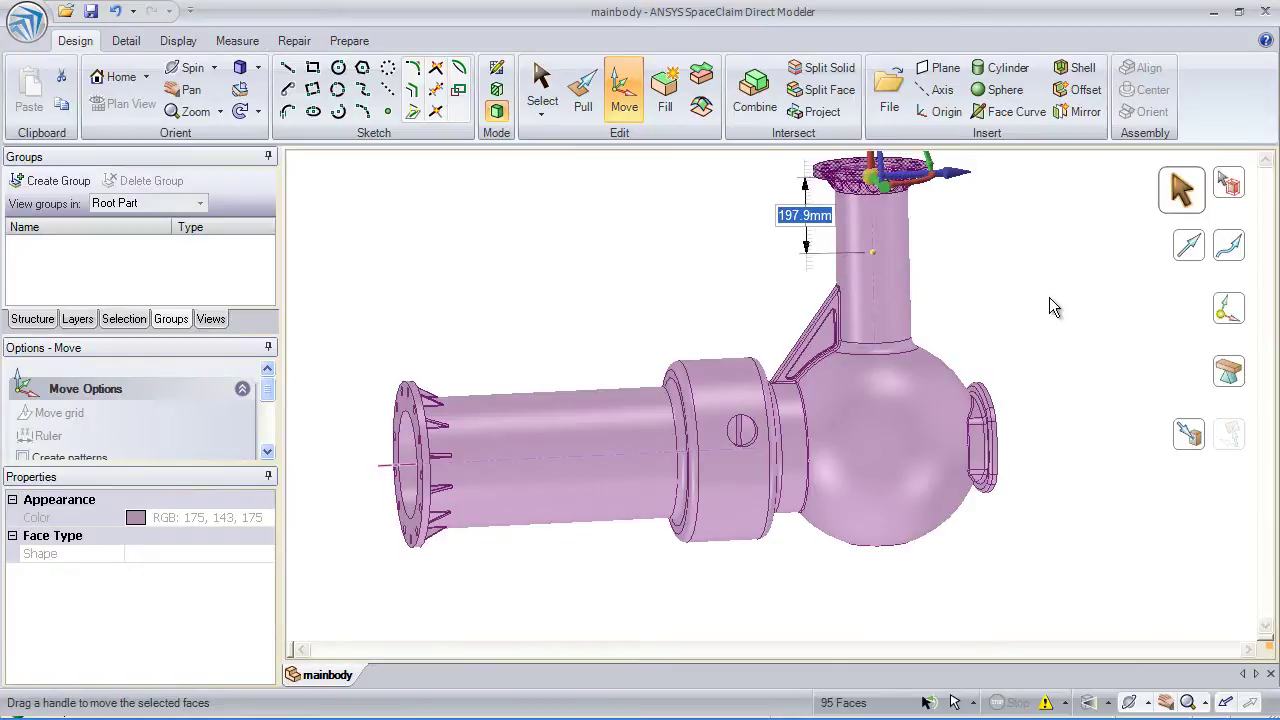
- With Pull, reduce the neck-to-body round from 30mm to about 13.28mm radius
scroll(878, 342, "up", 5)
scroll(878, 342, "up", 4)
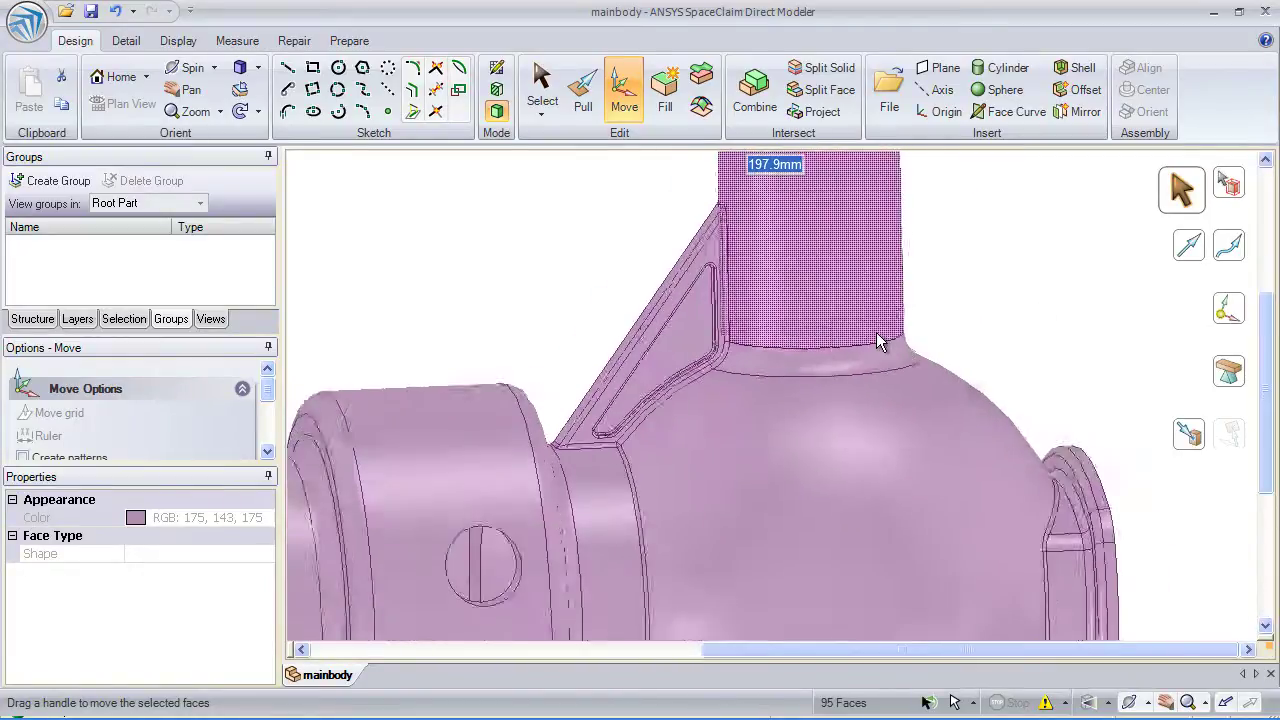
key("p")
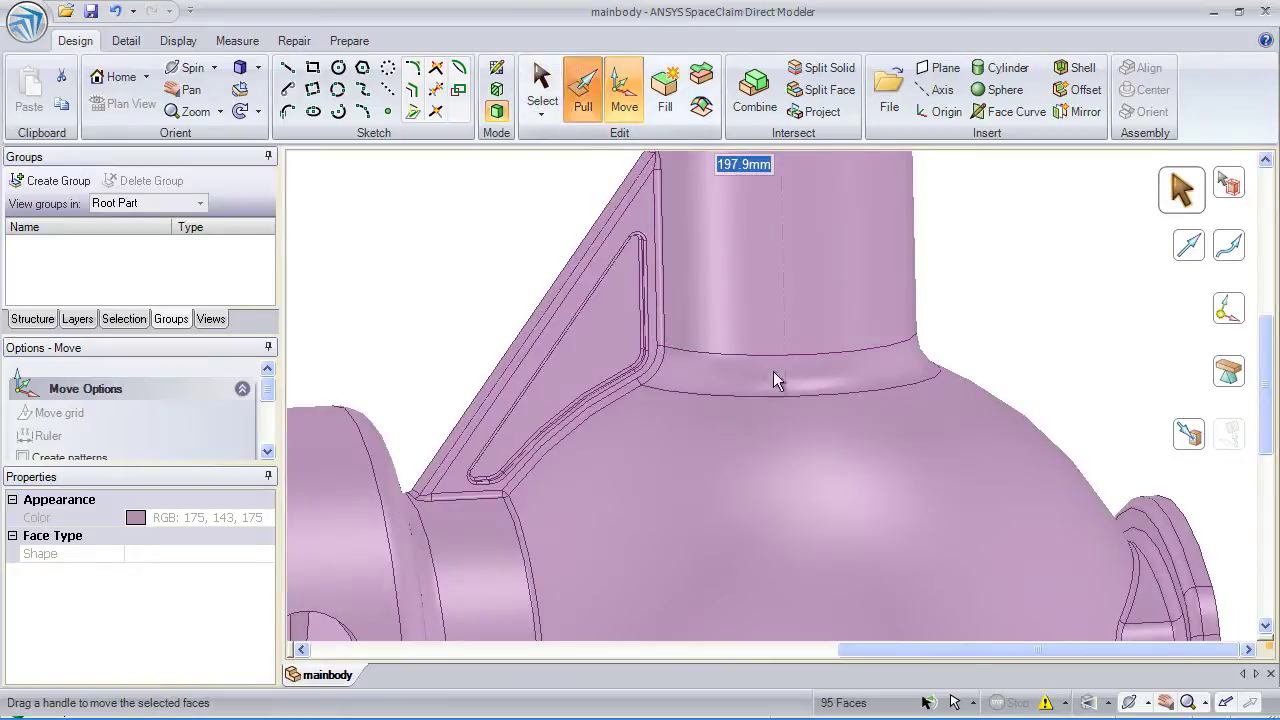
left_click(775, 378)
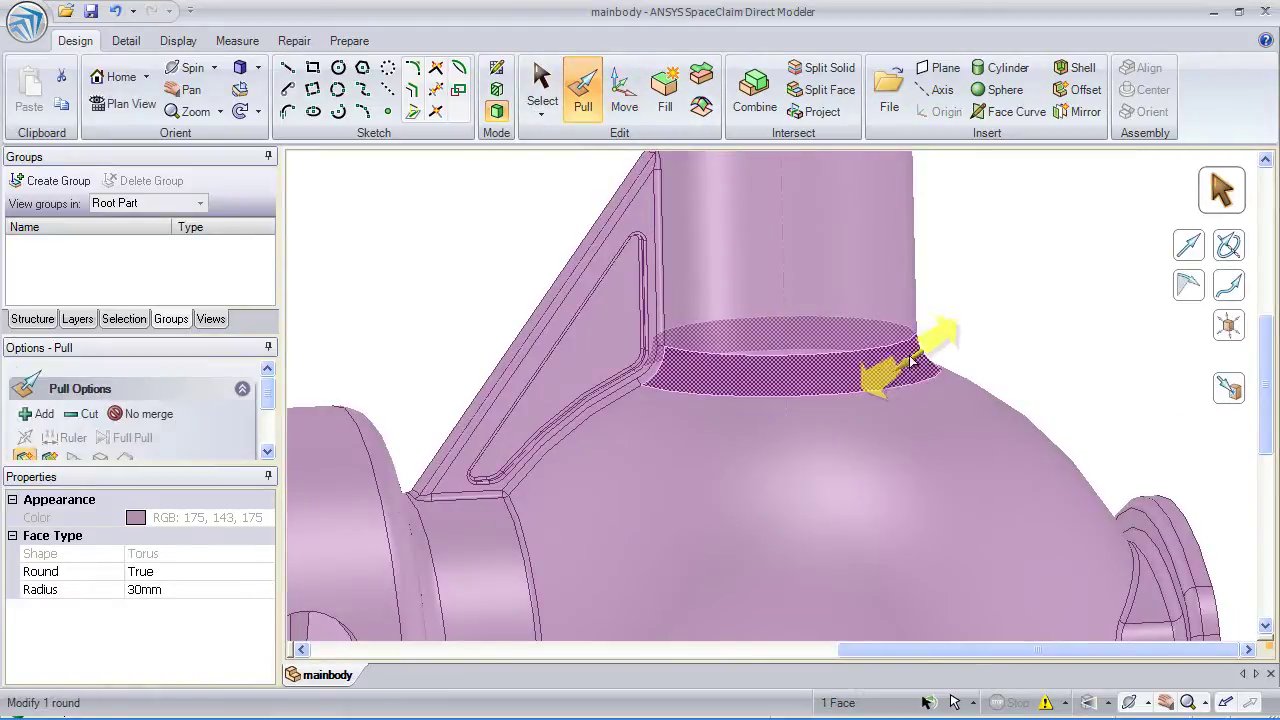
left_click_drag(910, 362, 831, 367)
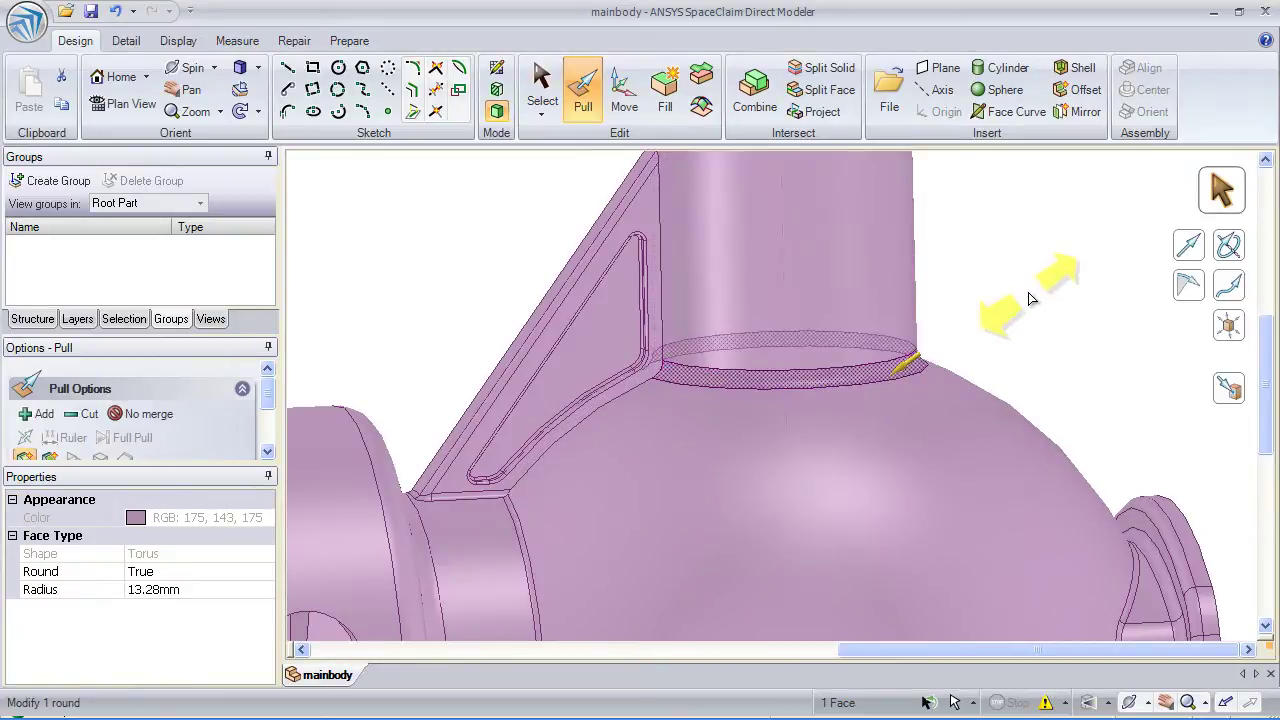
left_click(1025, 293)
scroll(1025, 293, "down", 3)
scroll(1027, 300, "down", 3)
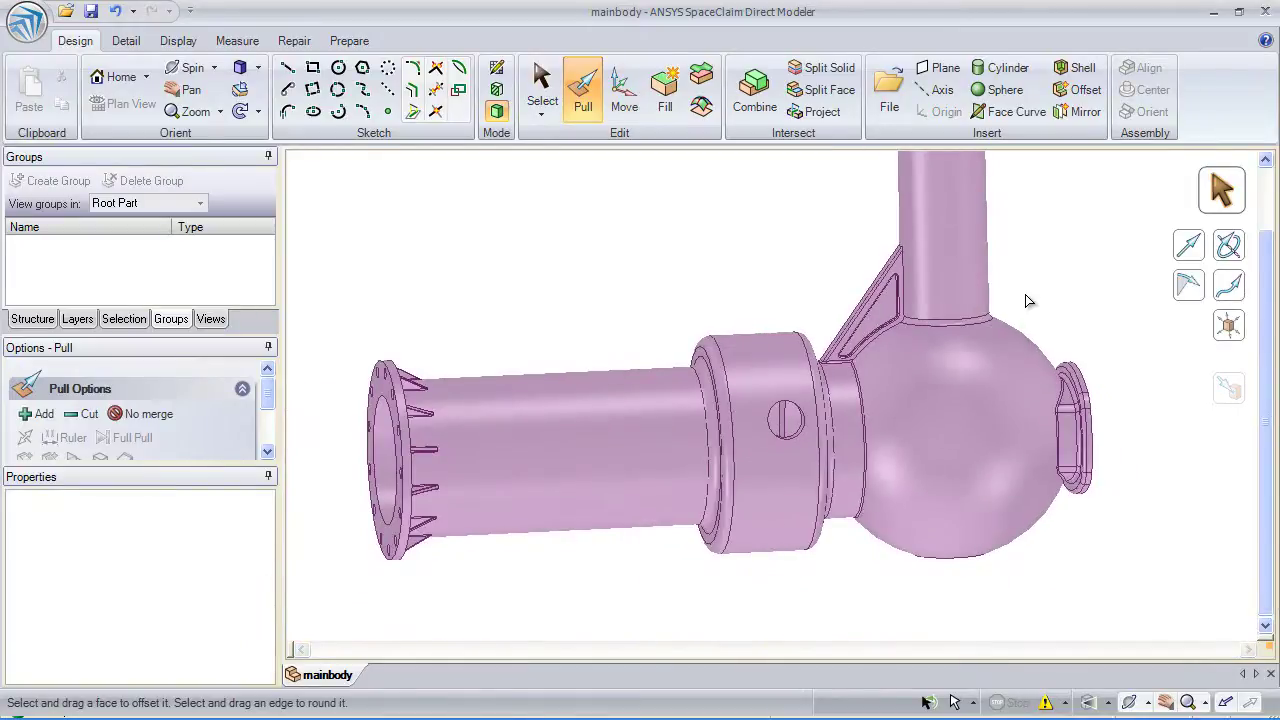
scroll(1029, 301, "down", 3)
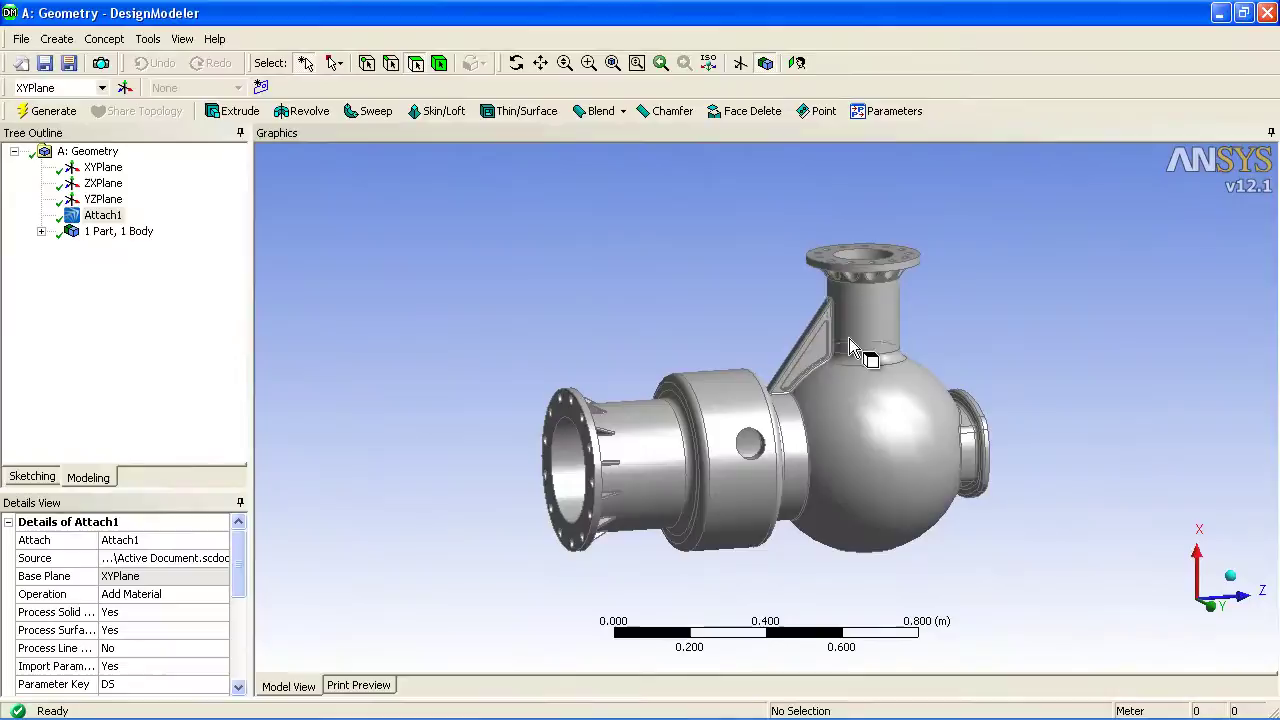
- Rotate the pump and zoom in on the inlet flange bolt holes
middle_click_drag(800, 396, 610, 362)
right_click_drag(566, 359, 650, 414)
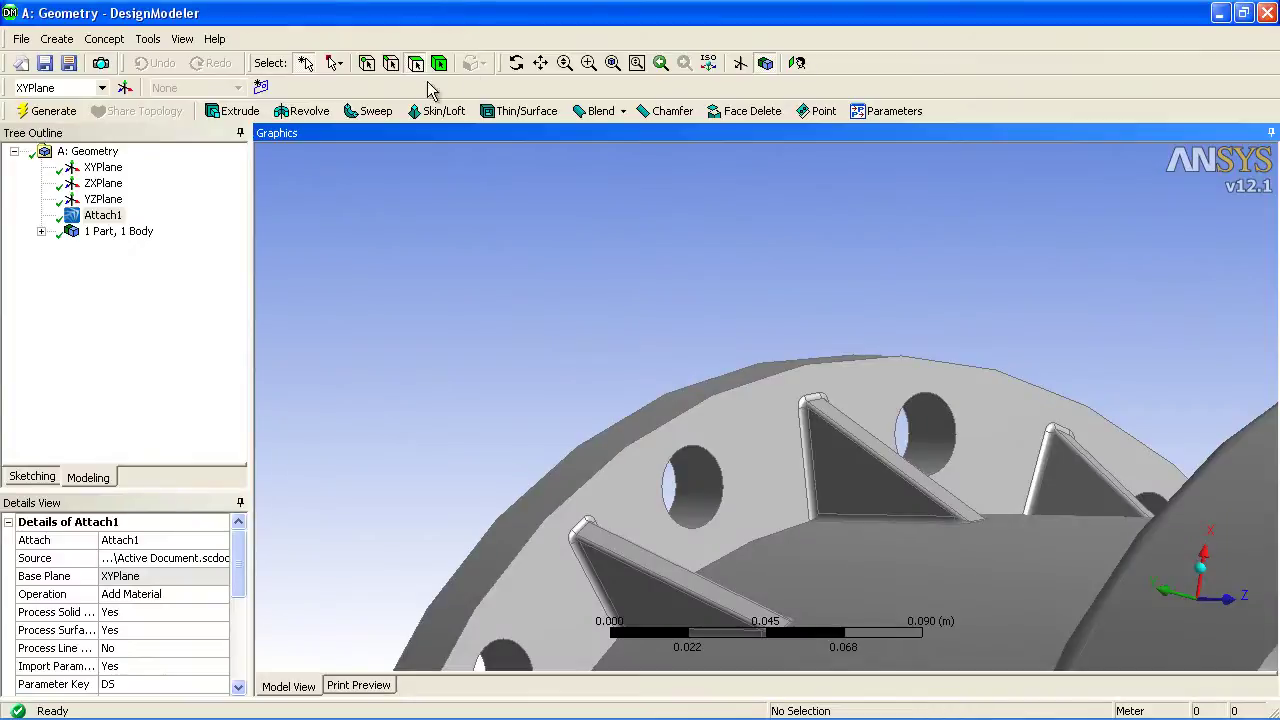
- Fill the two selected bolt hole faces and generate the fill bodies
left_click(697, 481)
left_click(938, 432, "ctrl")
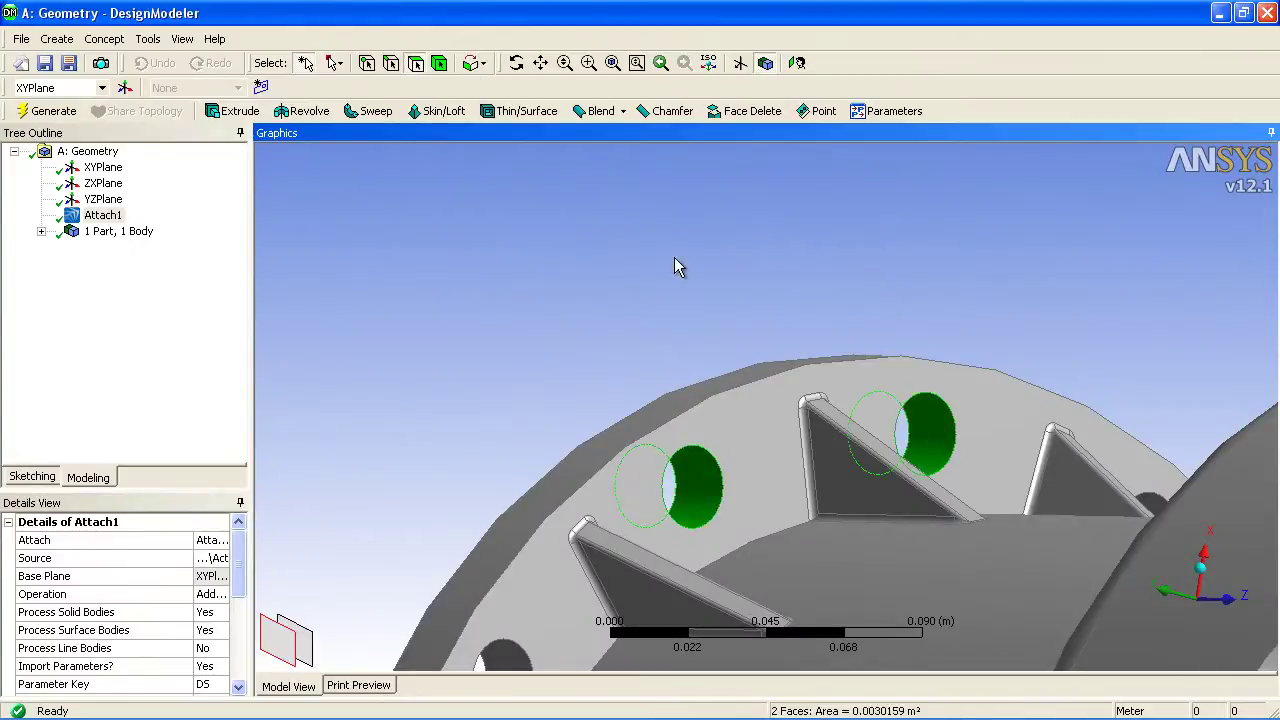
left_click(182, 39)
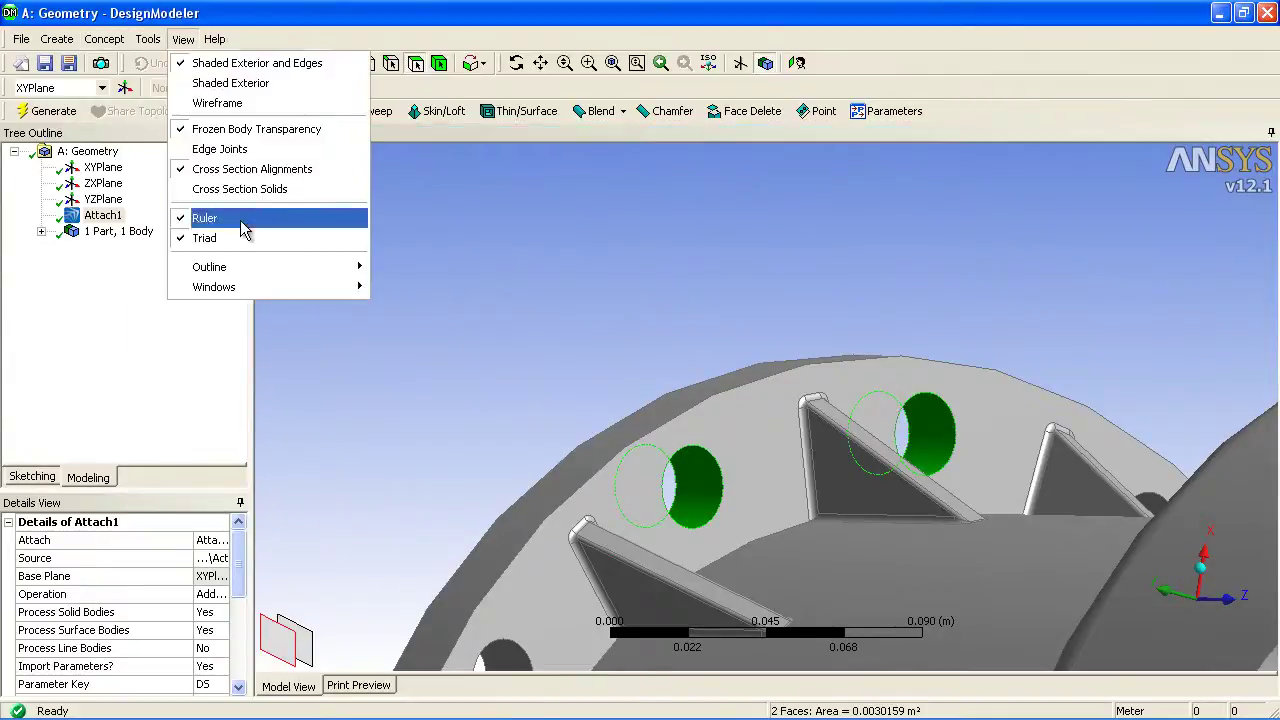
left_click(182, 39)
left_click(148, 39)
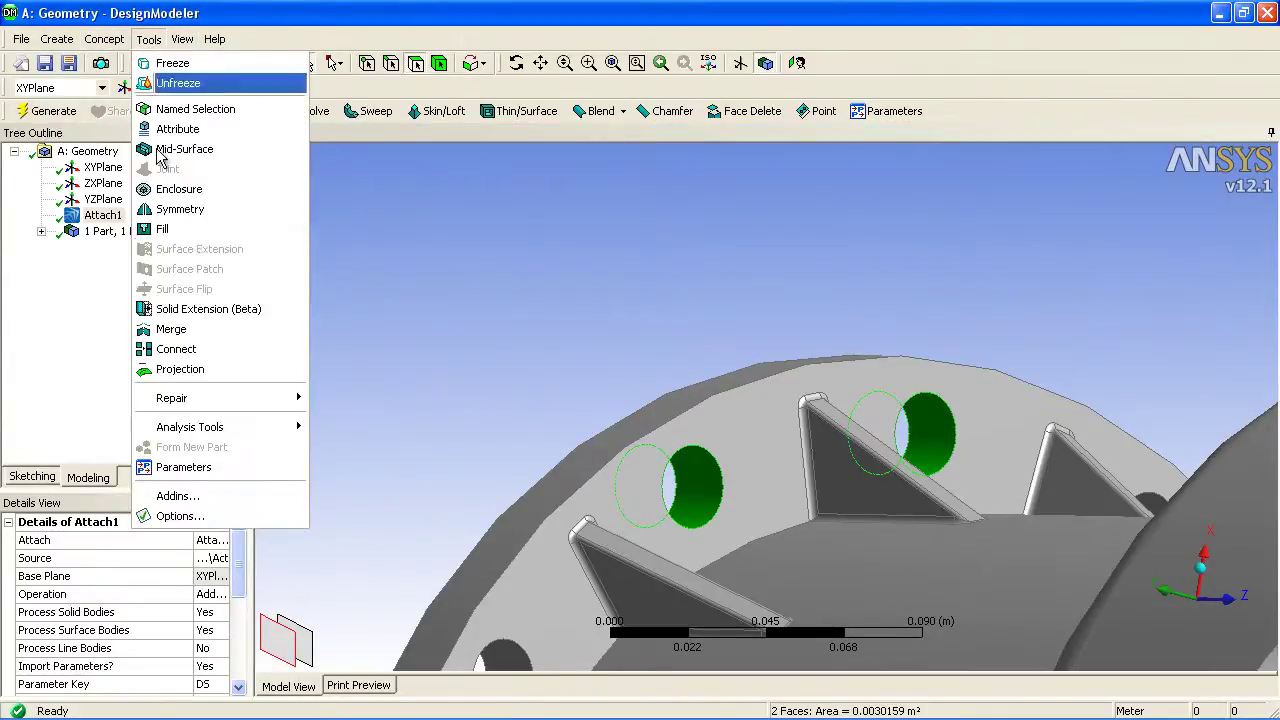
left_click(198, 229)
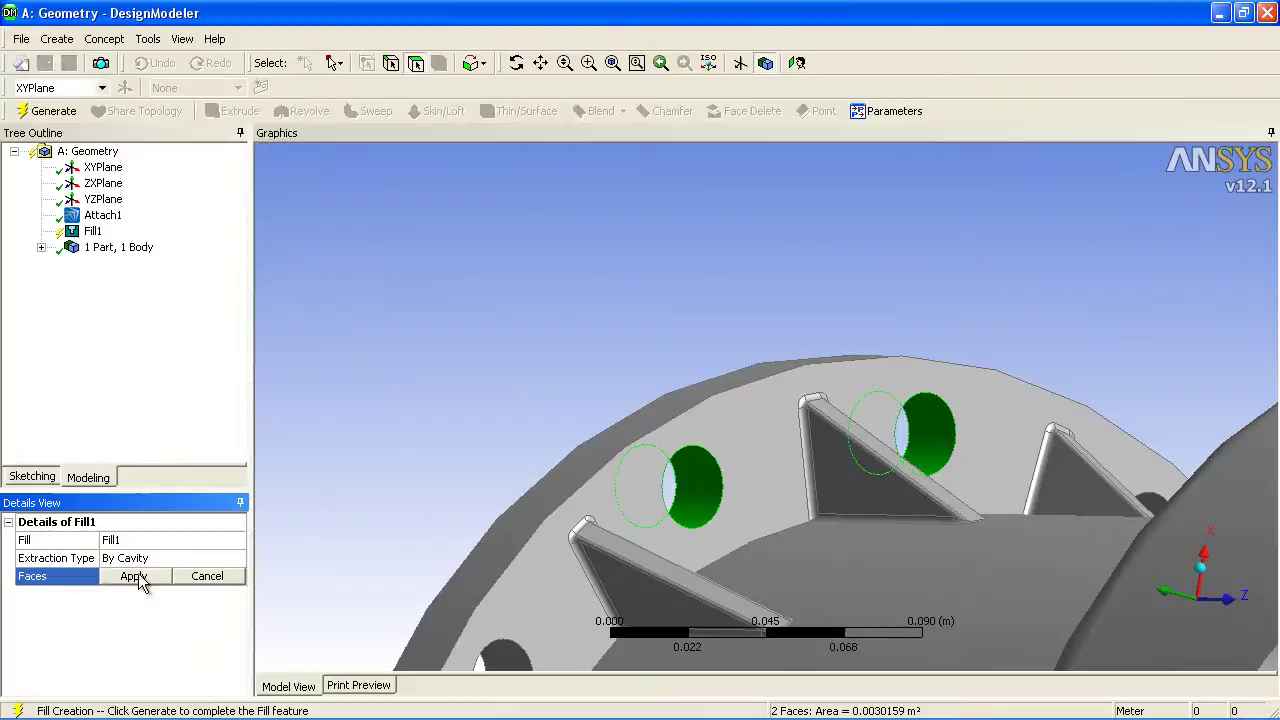
left_click(133, 577)
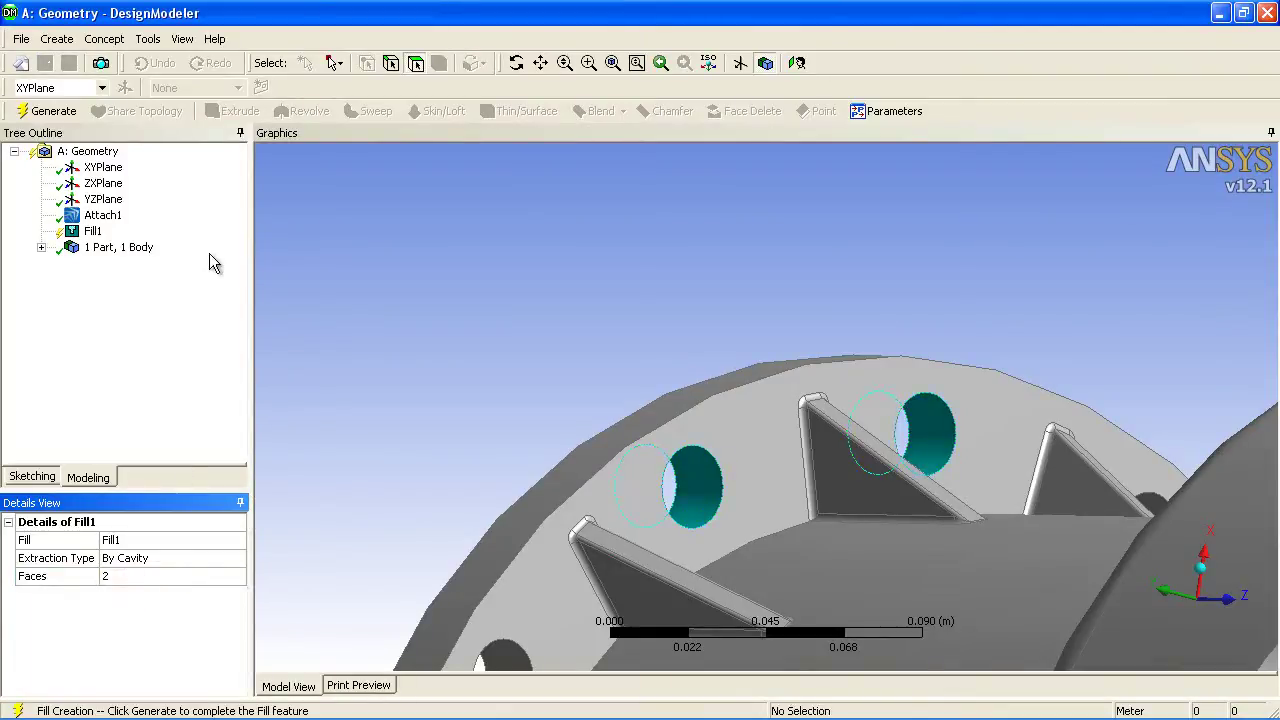
left_click(45, 111)
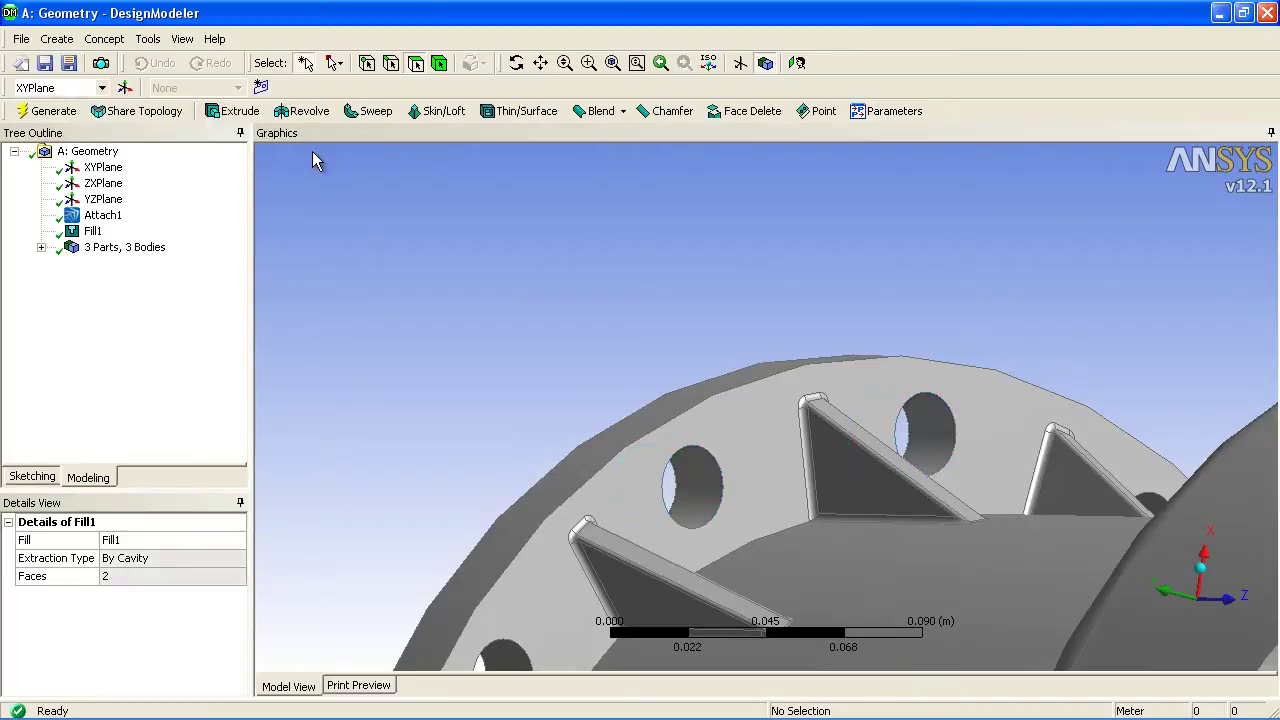
- Unite the two fill bodies and main pump body with Boolean1, generate, and zoom to fit
left_click(439, 63)
left_click(673, 478)
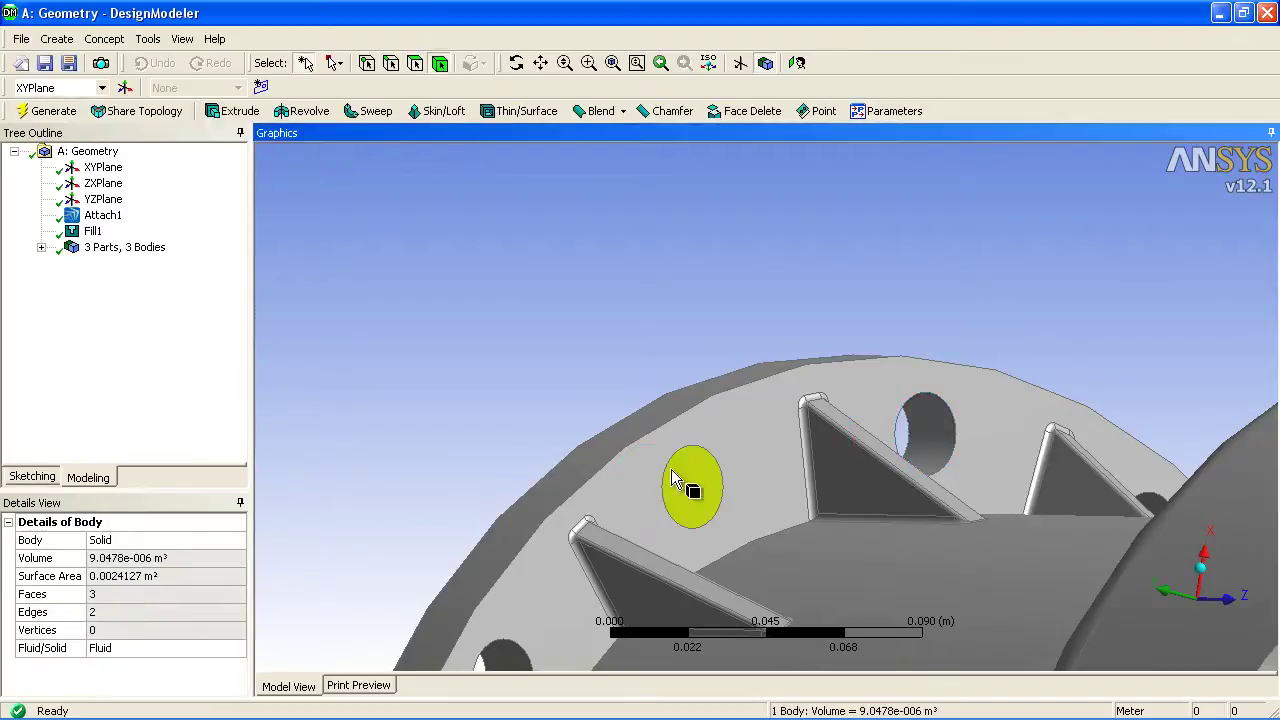
left_click(925, 432, "ctrl")
left_click(729, 425, "ctrl")
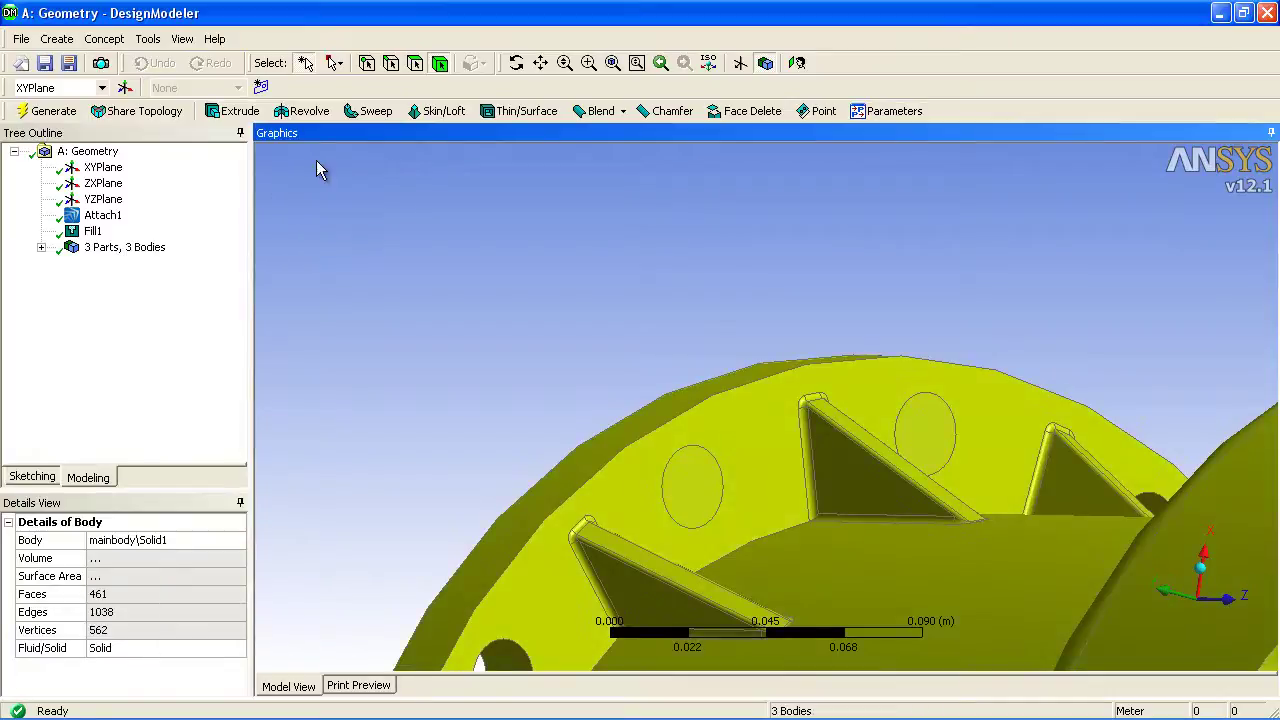
left_click(56, 39)
left_click(74, 327)
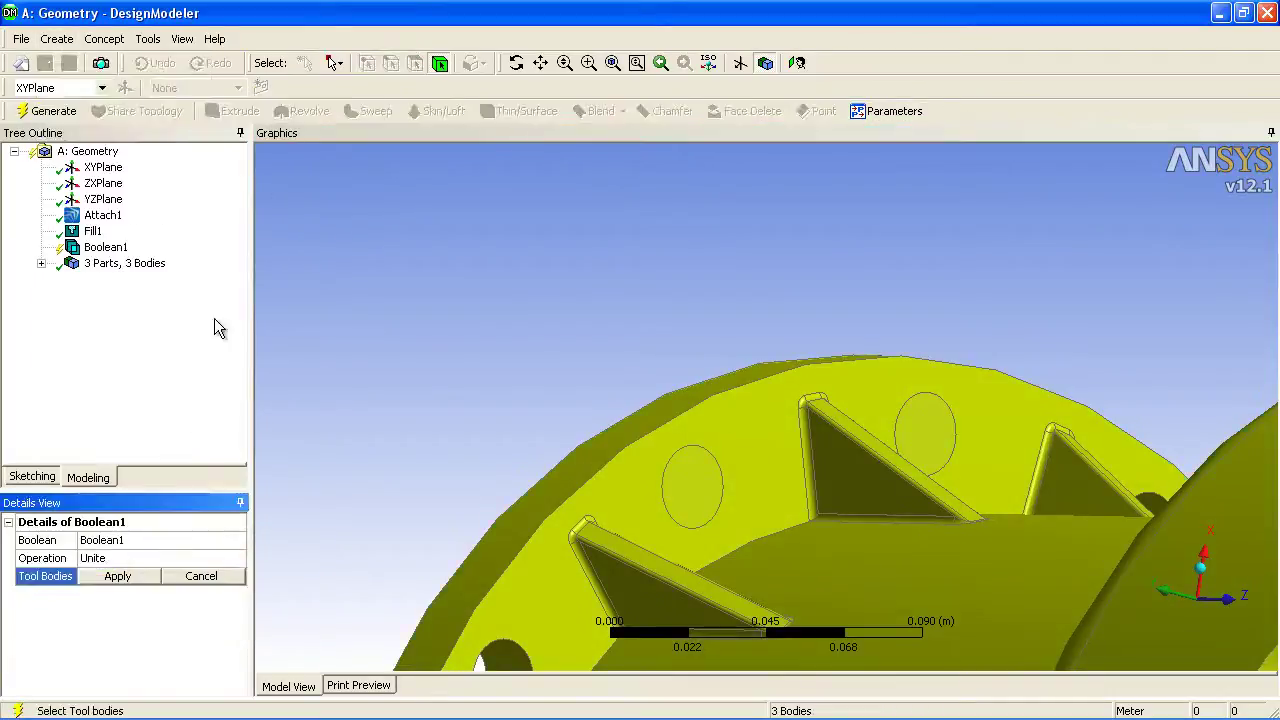
left_click(109, 583)
left_click(68, 109)
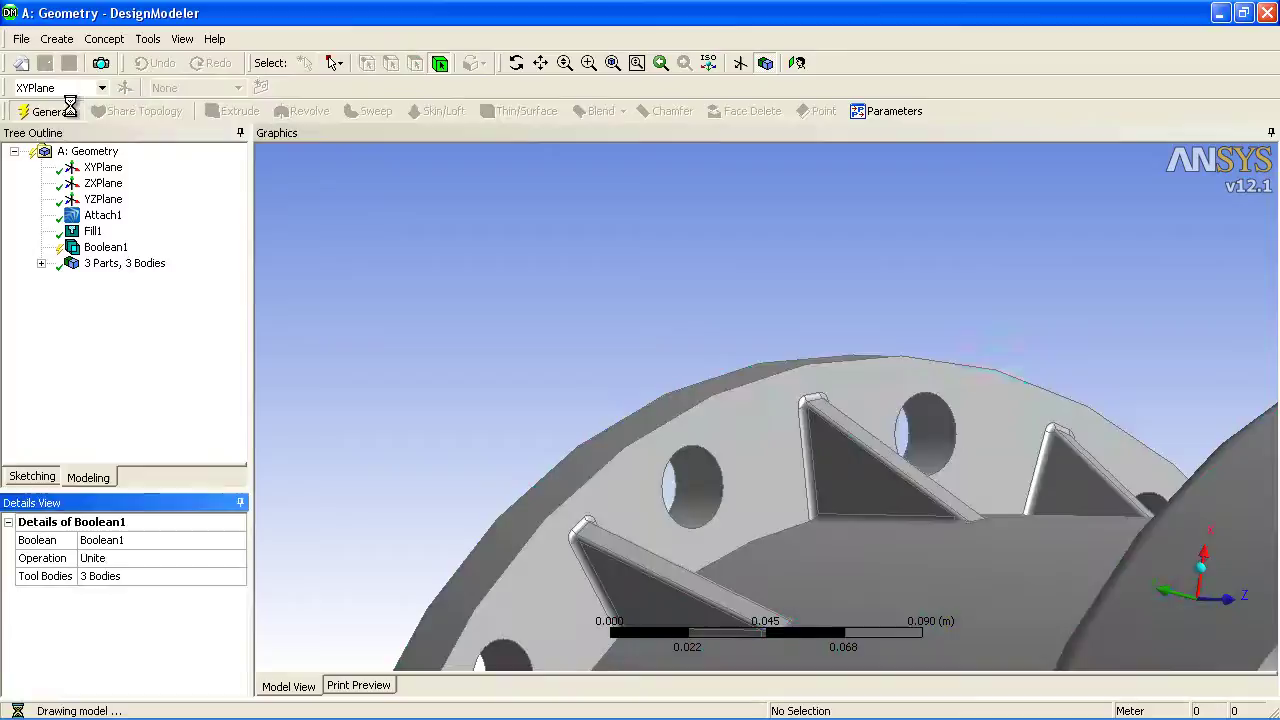
left_click(613, 63)
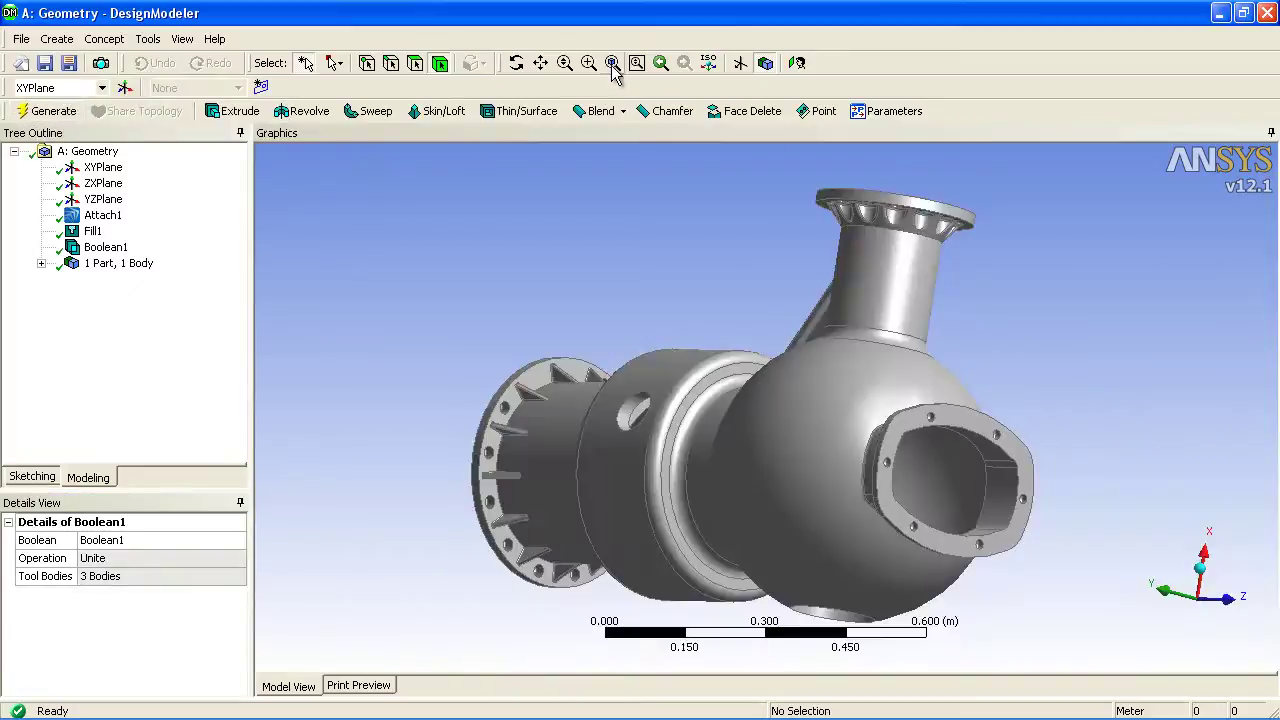
- Check Attach1's details and regenerate to load the longer inlet pipe and taller neck
middle_click_drag(716, 298, 949, 323)
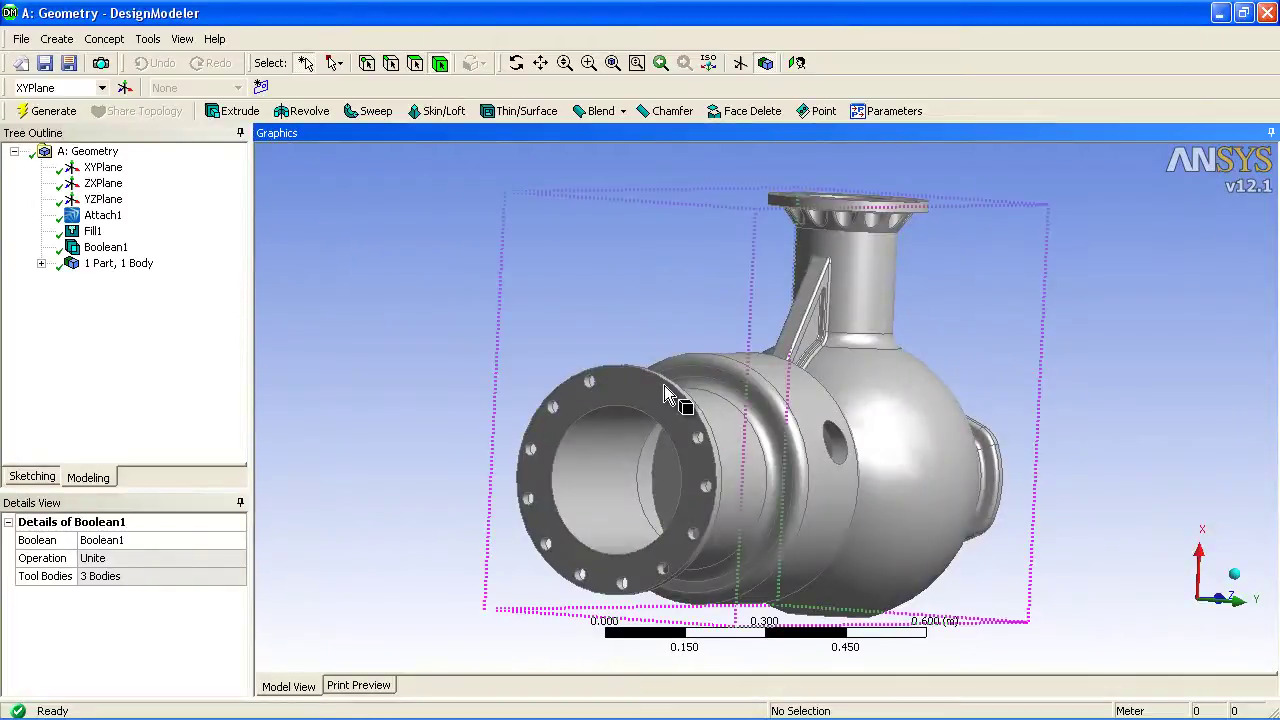
left_click(103, 215)
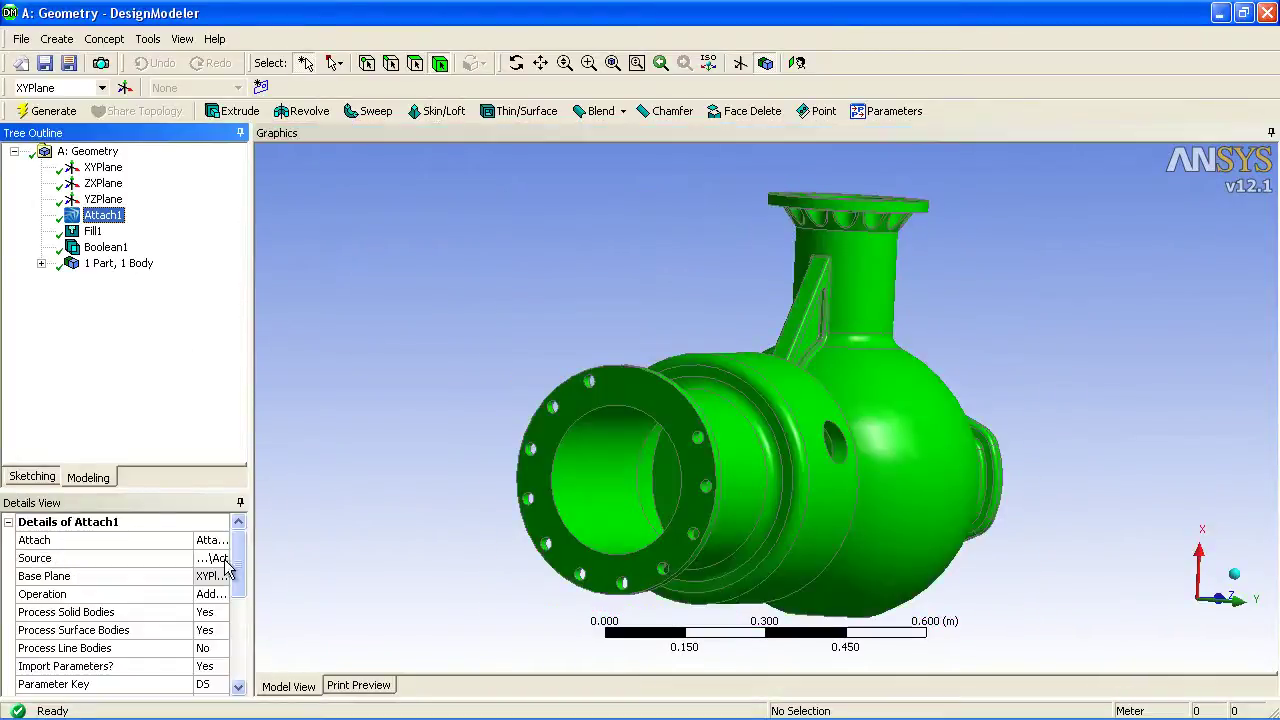
left_click_drag(226, 566, 229, 677)
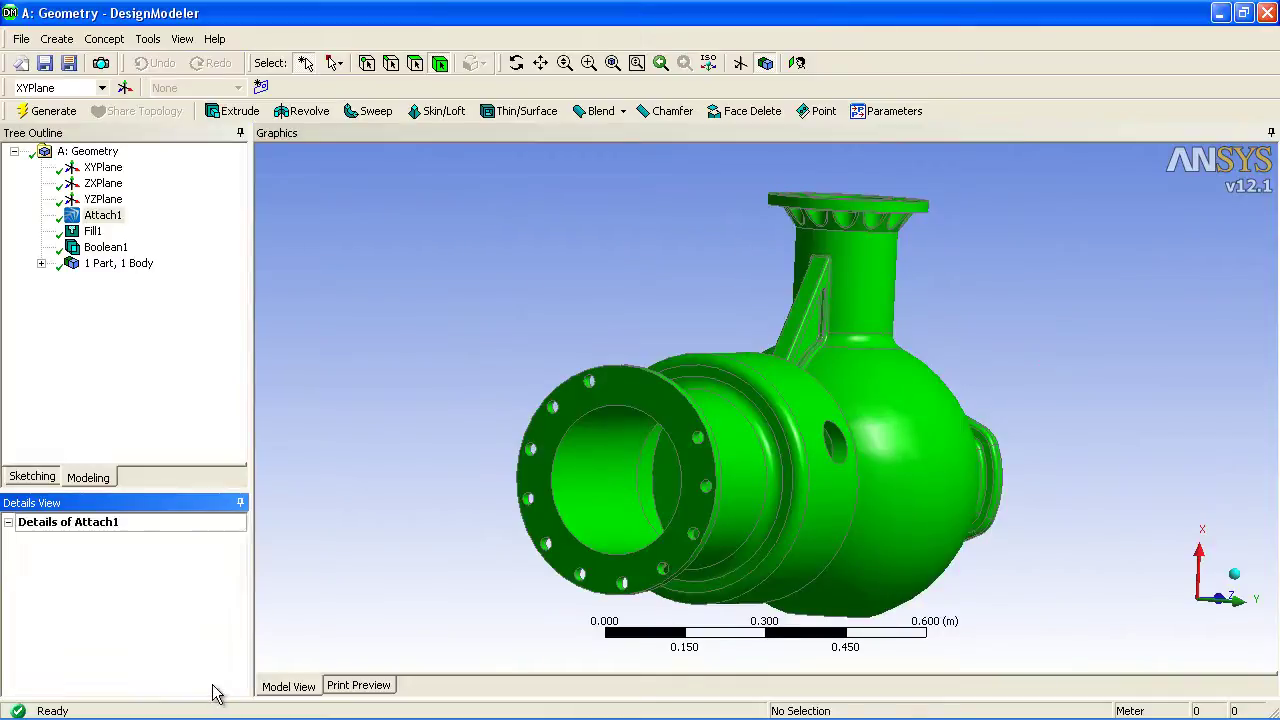
left_click_drag(240, 558, 242, 680)
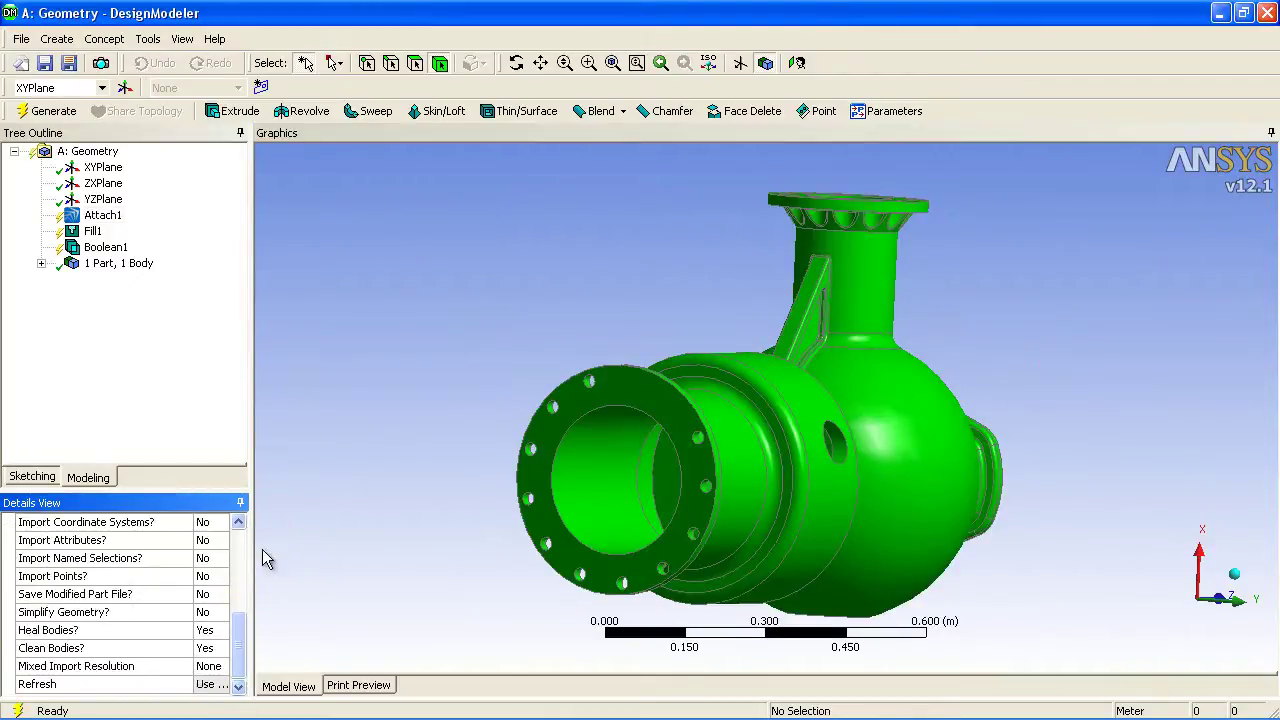
left_click(47, 111)
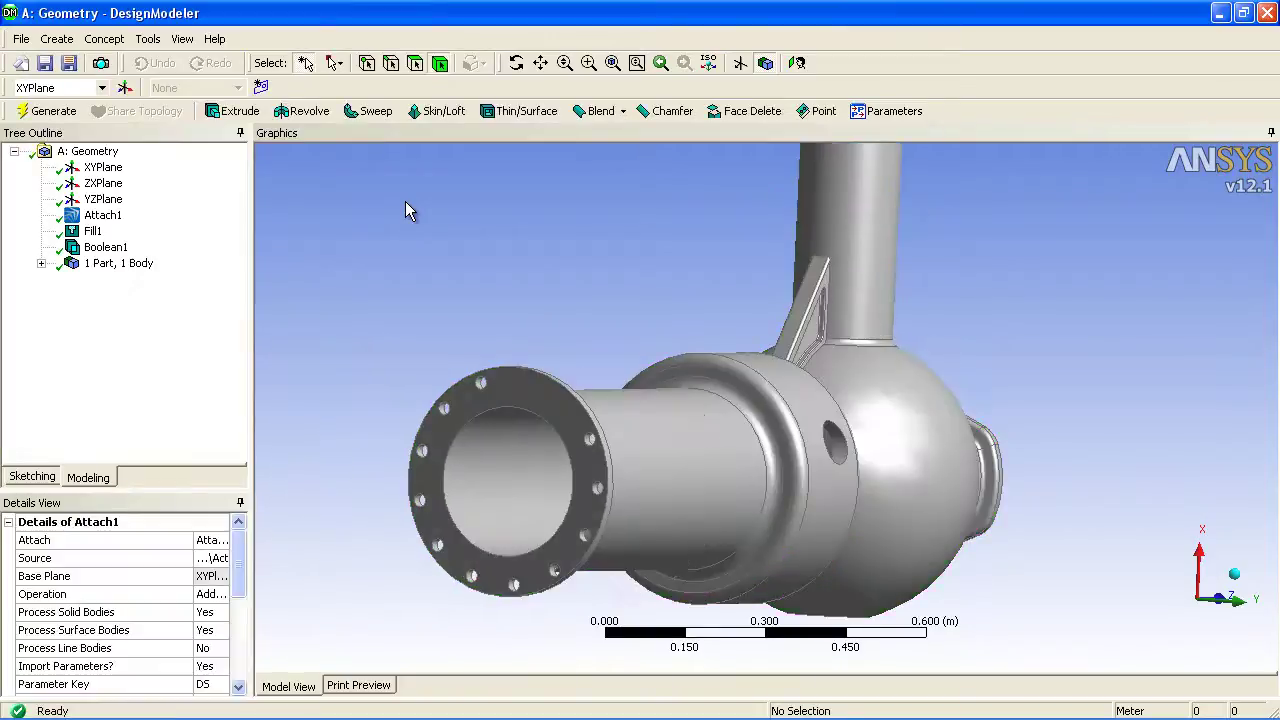
middle_click_drag(714, 286, 614, 277)
scroll(625, 305, "down", 2)
scroll(625, 305, "down", 1)
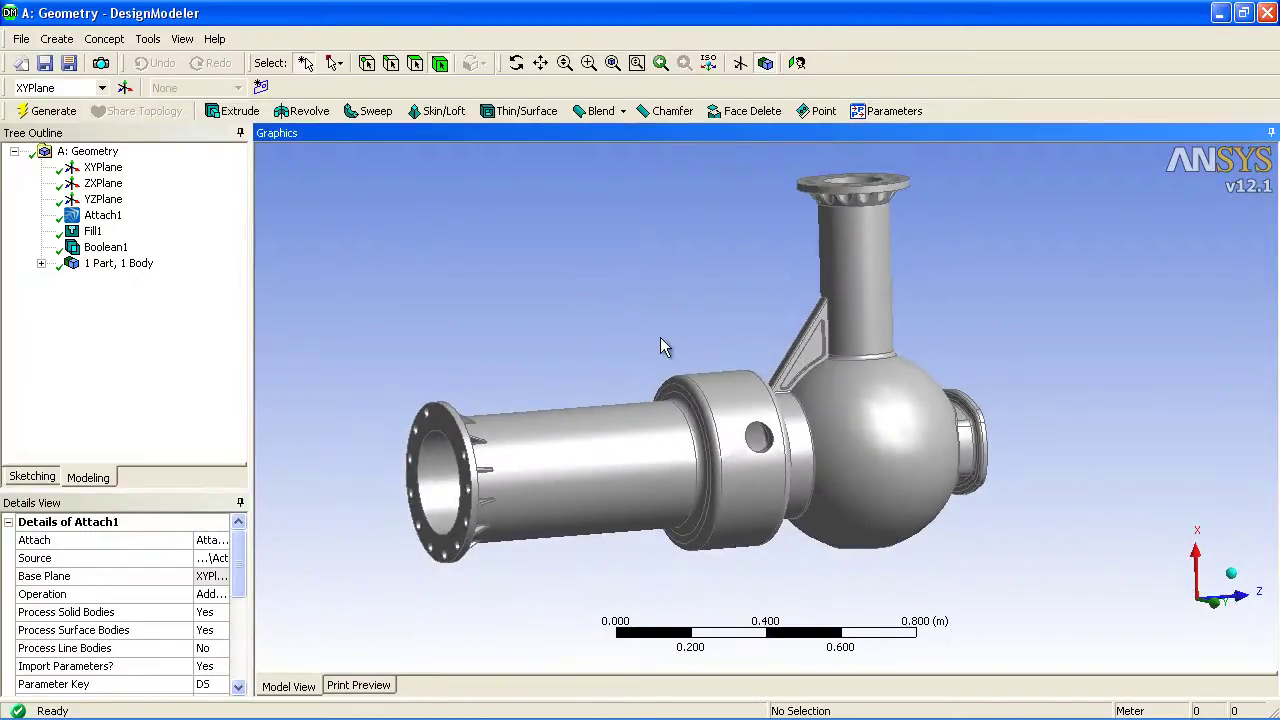
middle_click_drag(744, 299, 508, 318)
right_click_drag(508, 318, 614, 394)
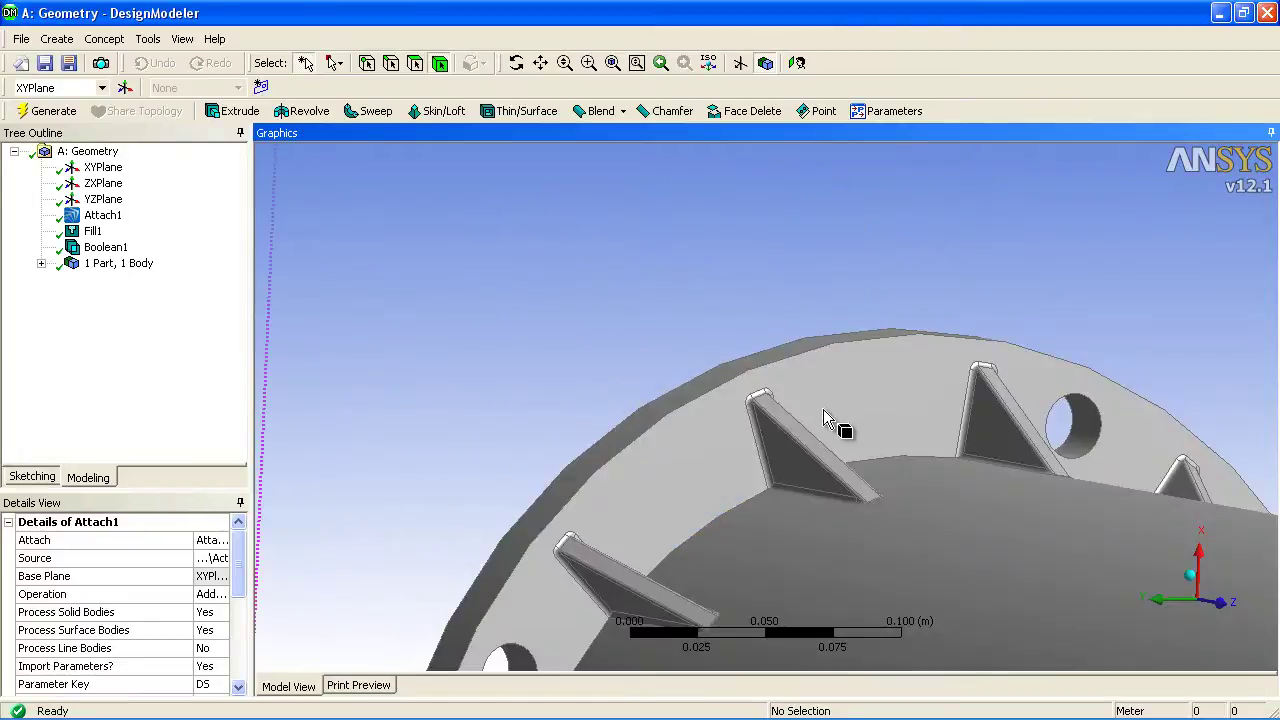
left_click(614, 65)
middle_click_drag(694, 269, 834, 271)
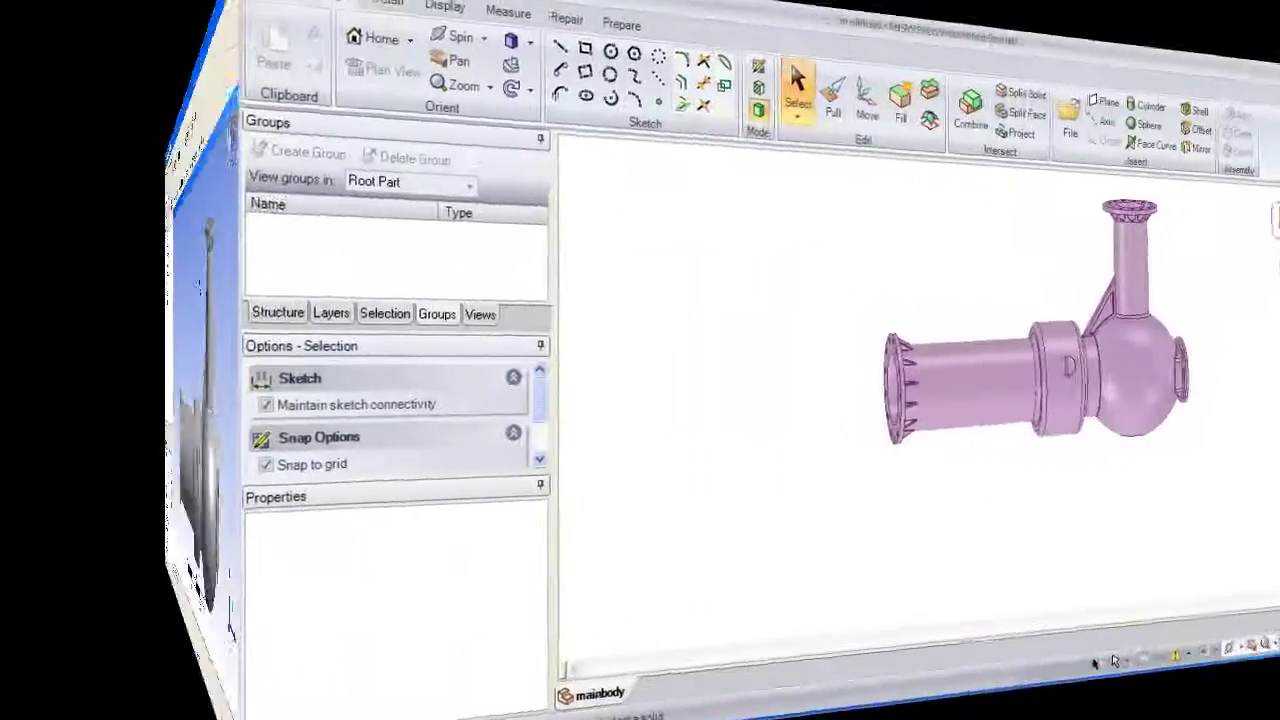
- Lower the top flange by 150.18 mm with Move
left_click(1000, 190)
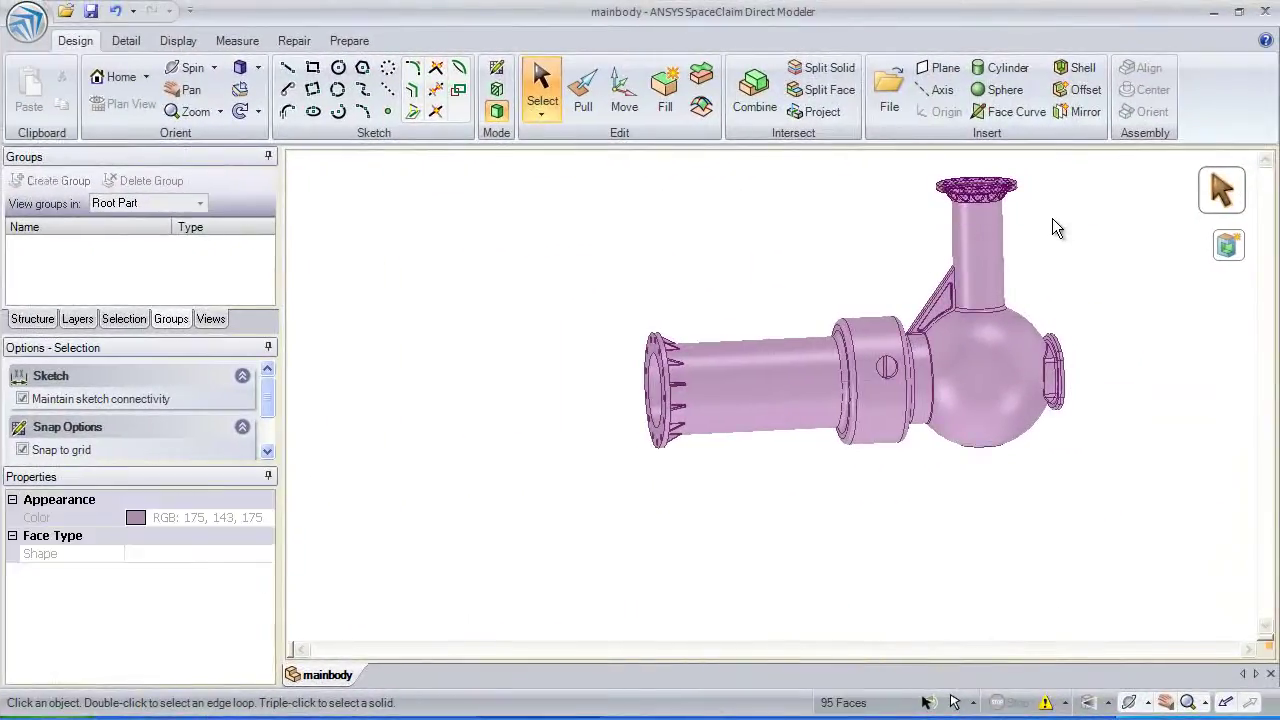
left_click(622, 95)
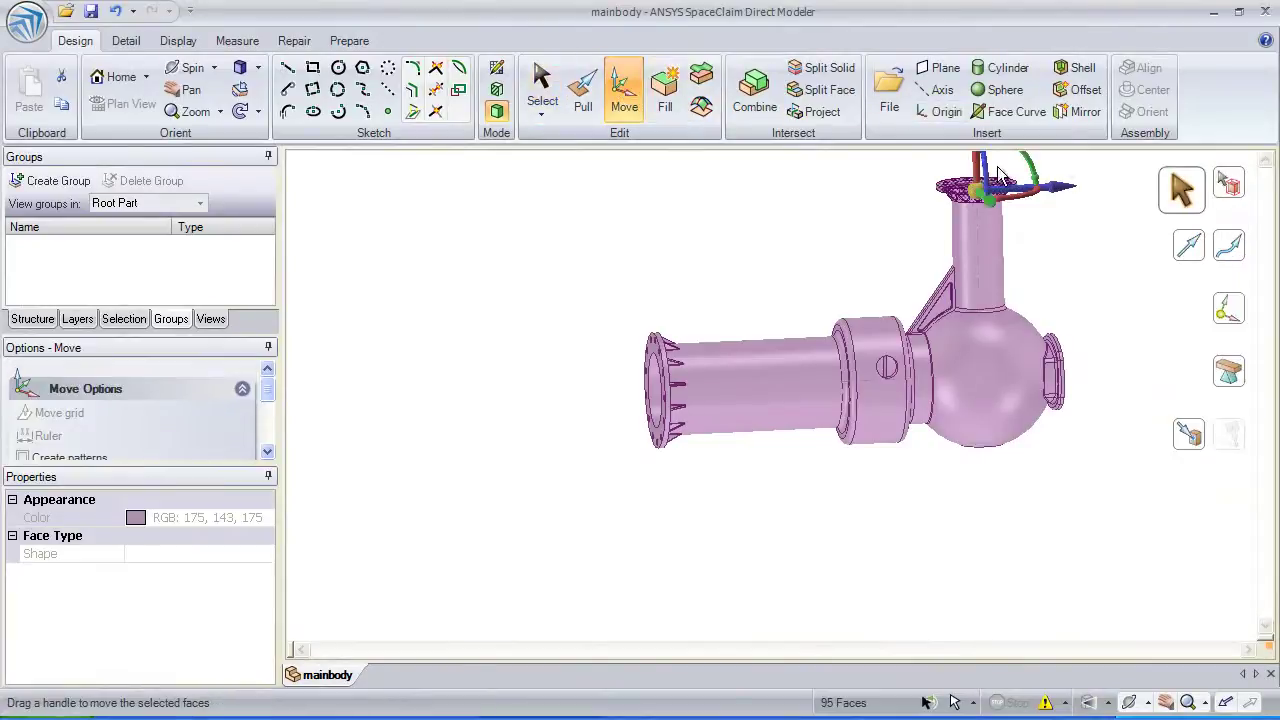
left_click_drag(980, 172, 976, 205)
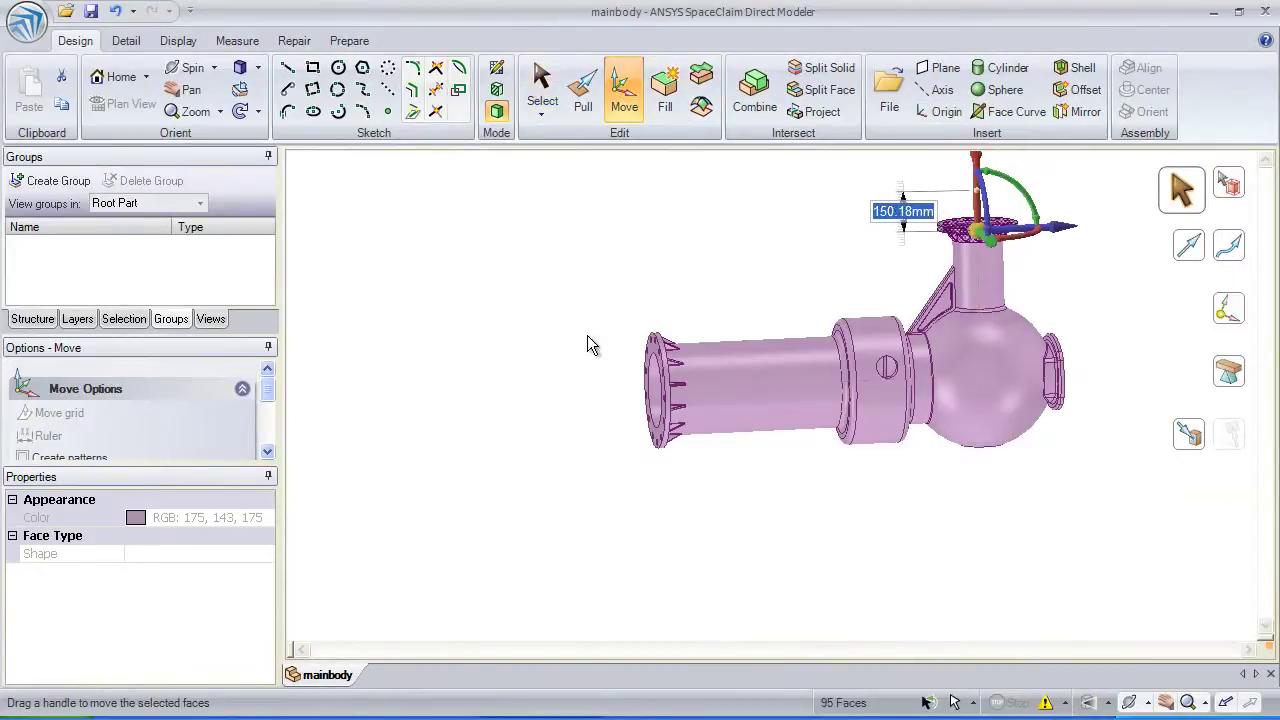
- Shorten the inlet pipe by moving its flange 583.61 mm inward
left_click_drag(587, 271, 697, 480)
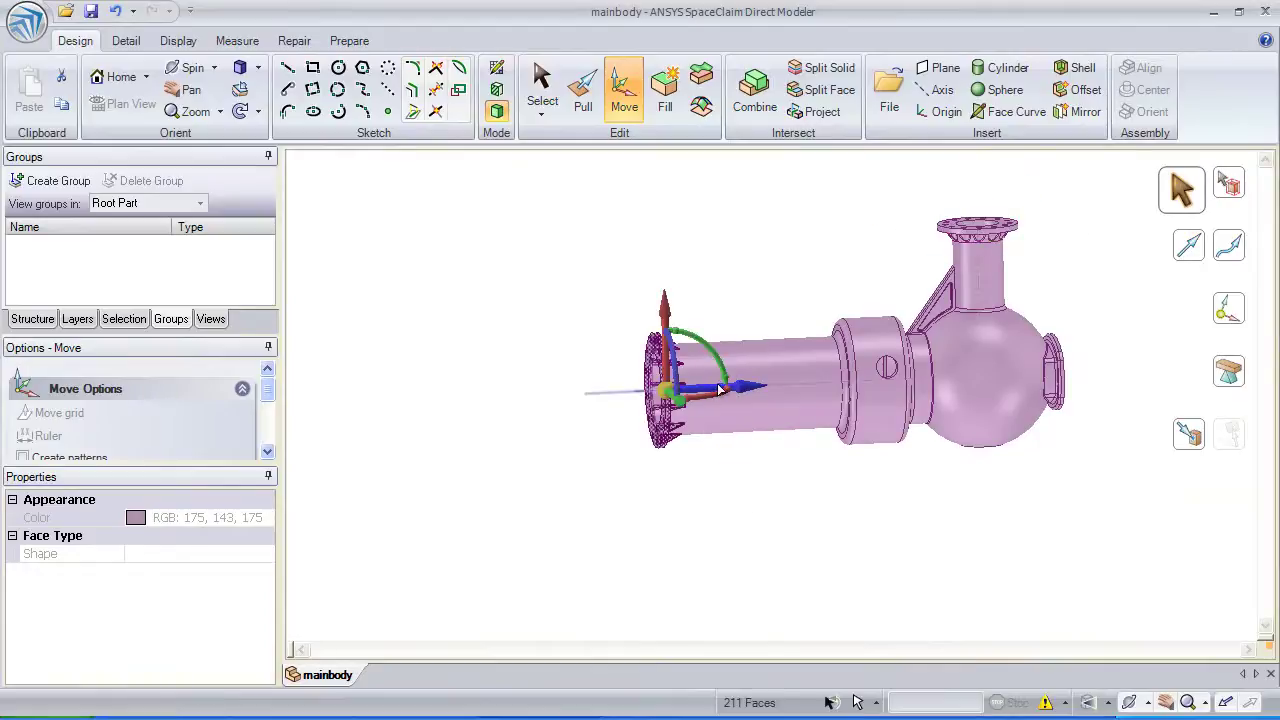
left_click_drag(720, 390, 875, 388)
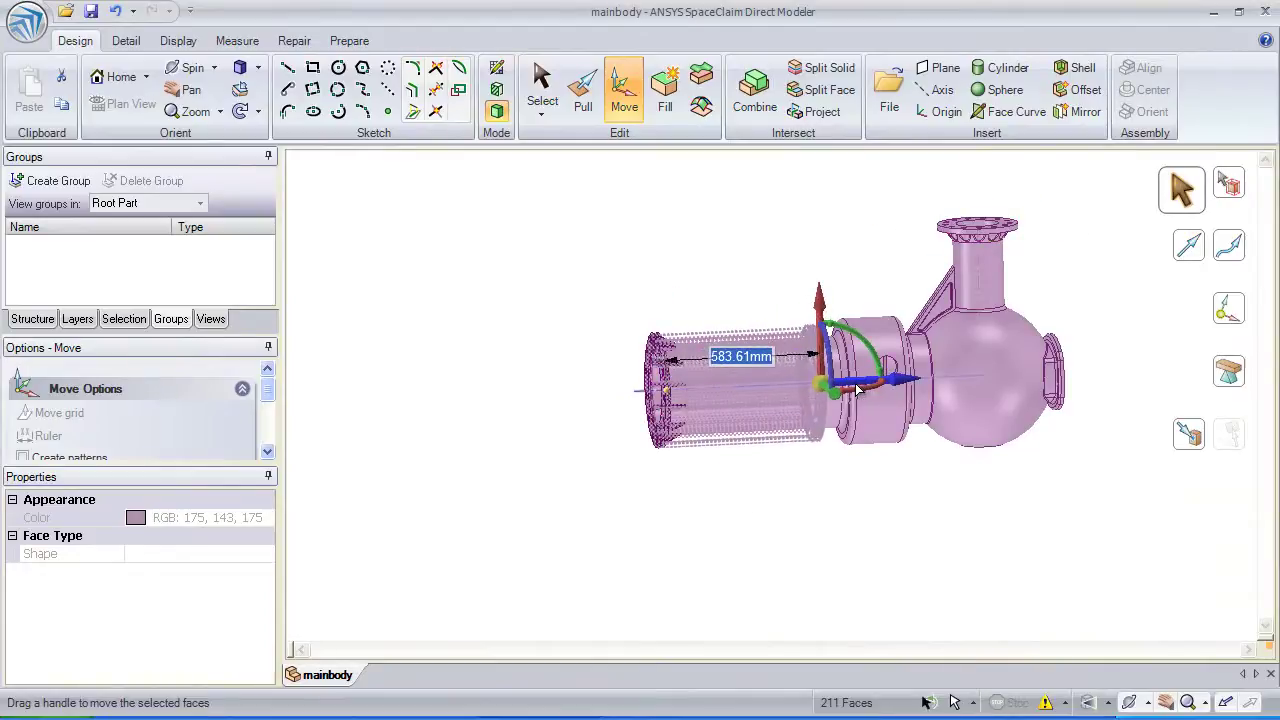
left_click(738, 516)
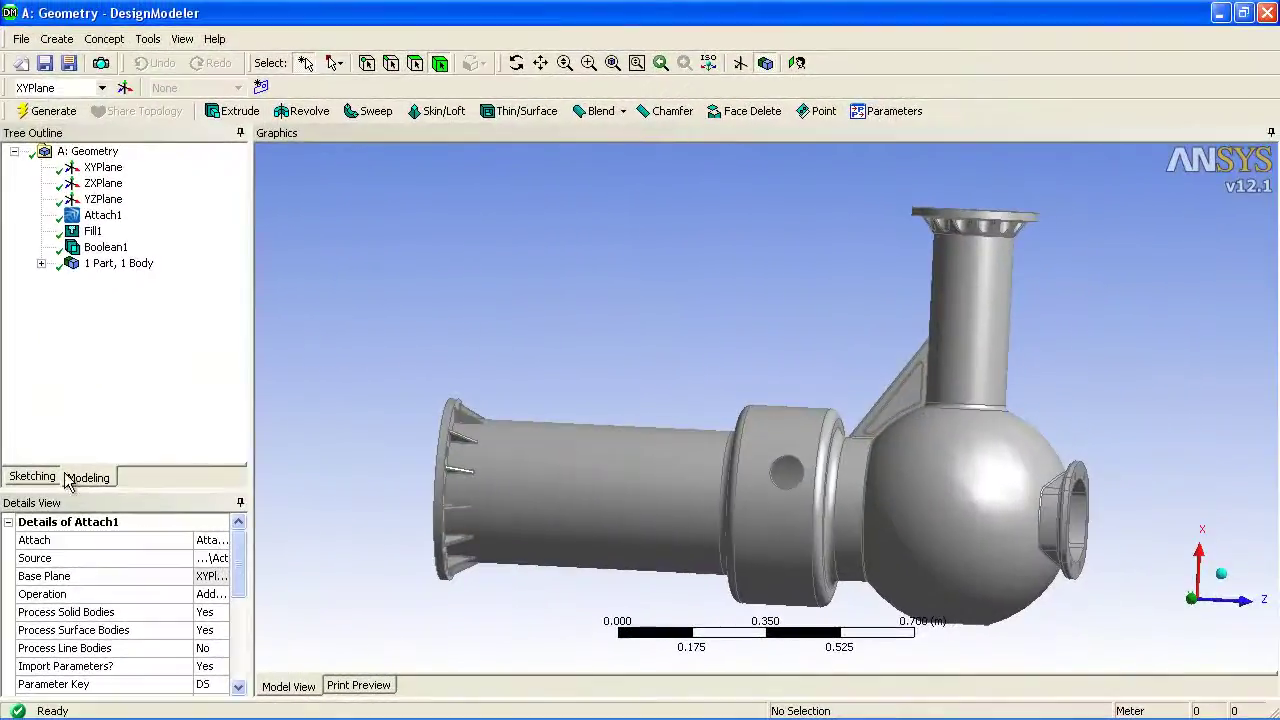
- Set Attach1 Refresh to Yes and regenerate to show the short inlet and lower neck
left_click_drag(240, 565, 241, 648)
double_click(204, 684)
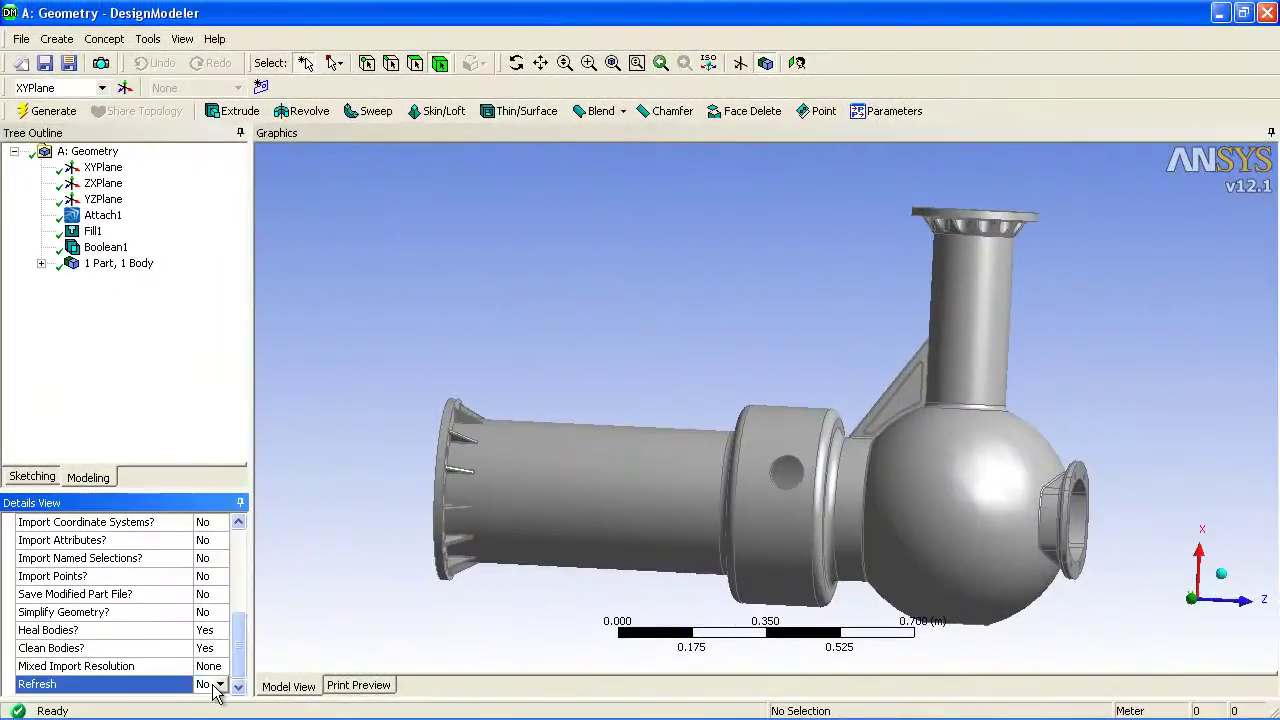
left_click(50, 111)
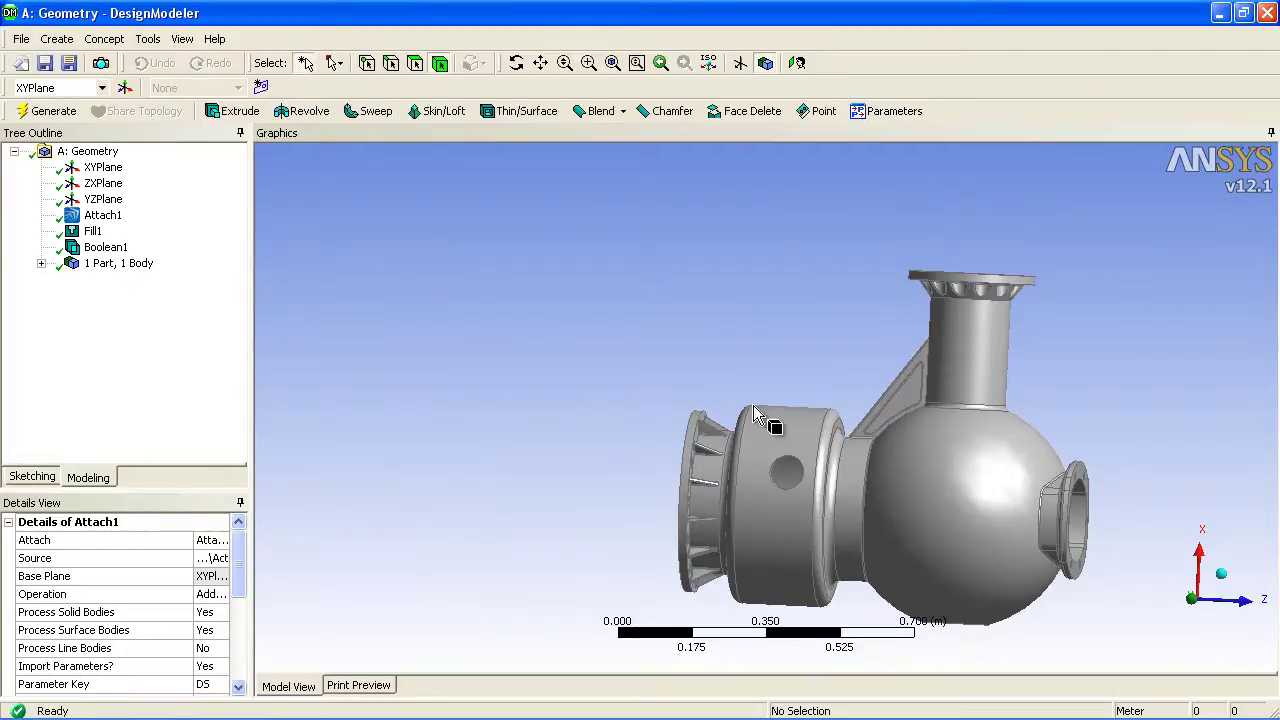
middle_click_drag(770, 421, 646, 412)
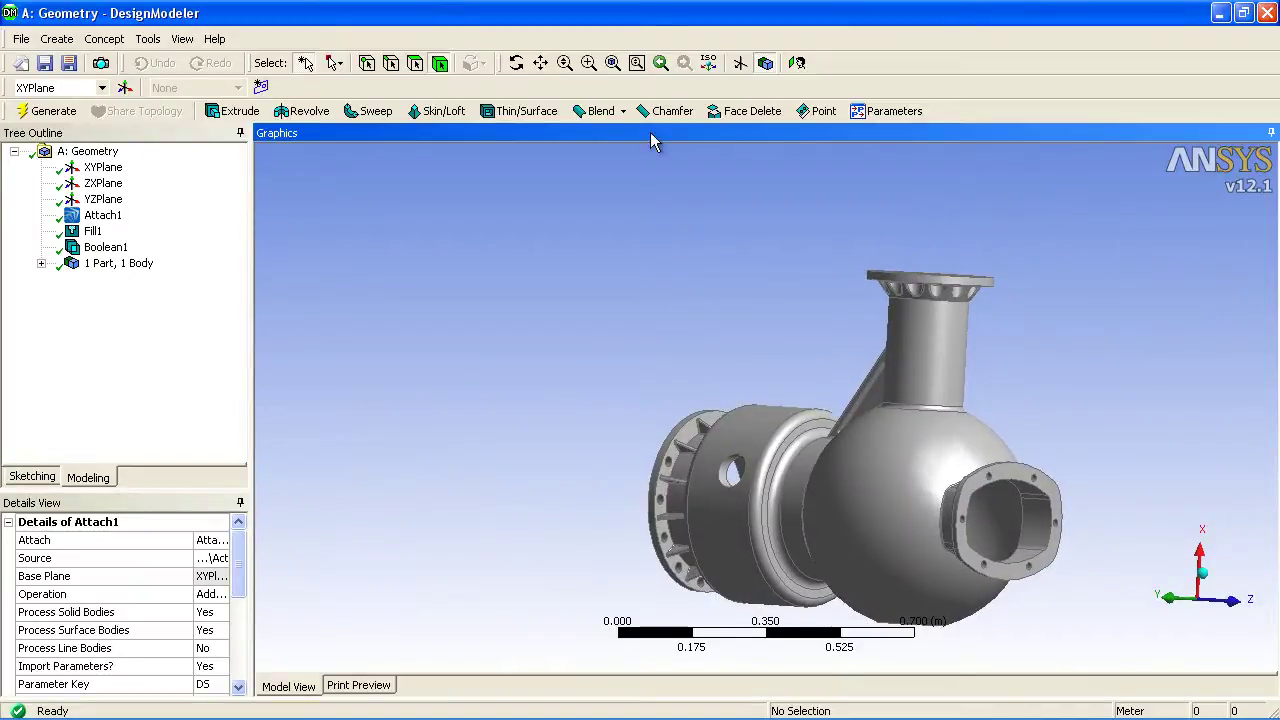
left_click(612, 63)
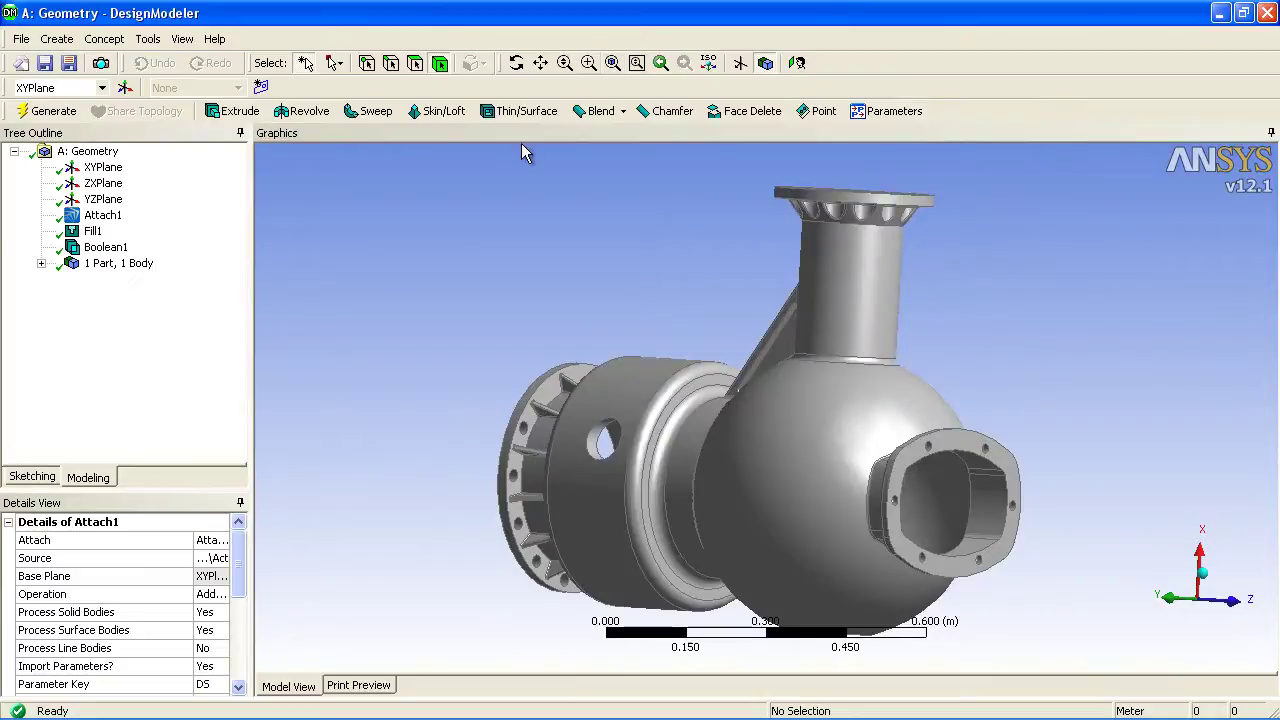